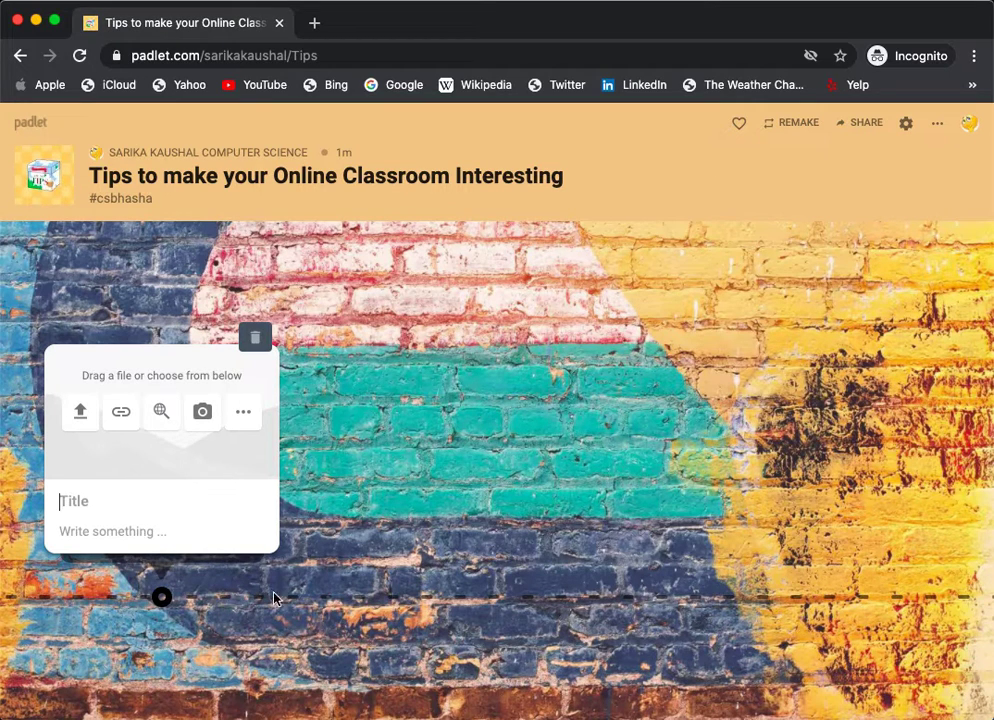
text(Quiz)
click(242, 419)
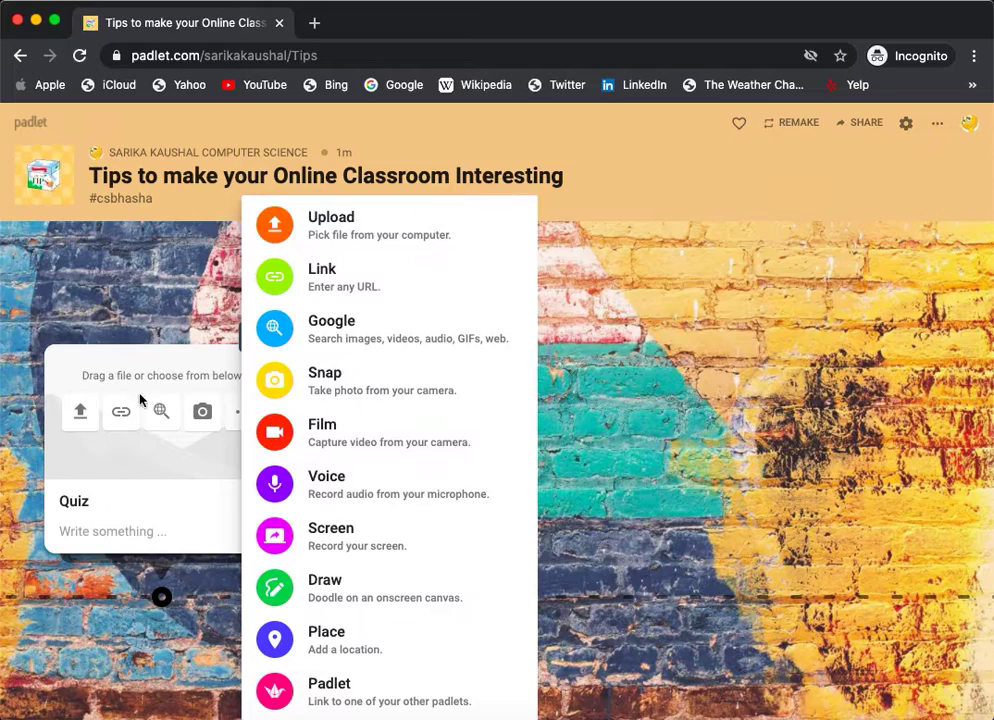
click(118, 420)
click(118, 421)
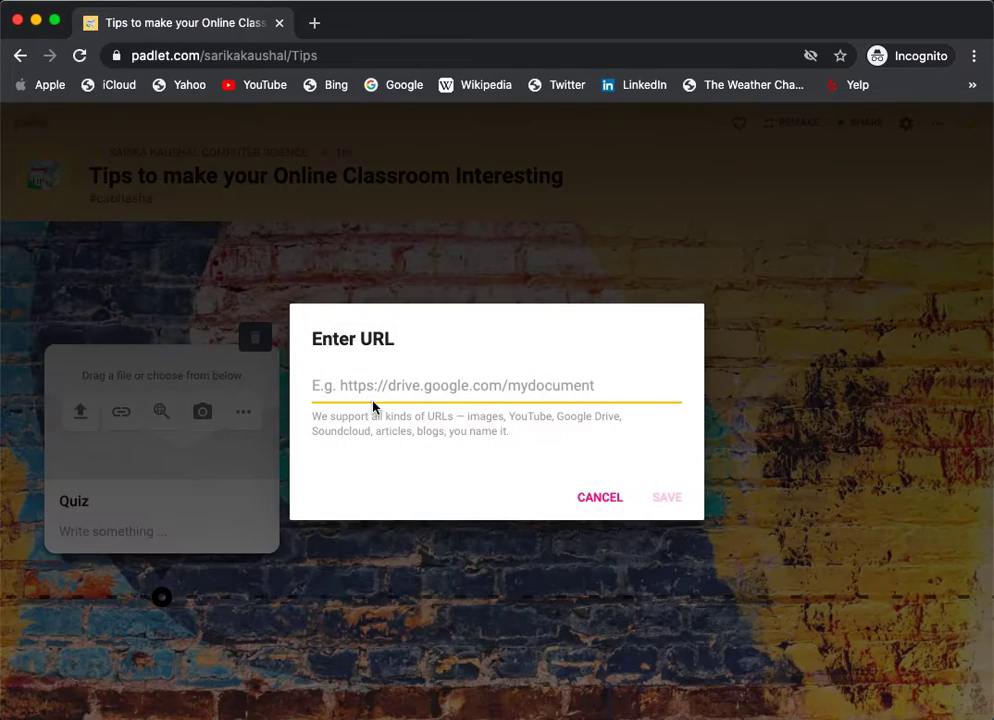
text(www.)
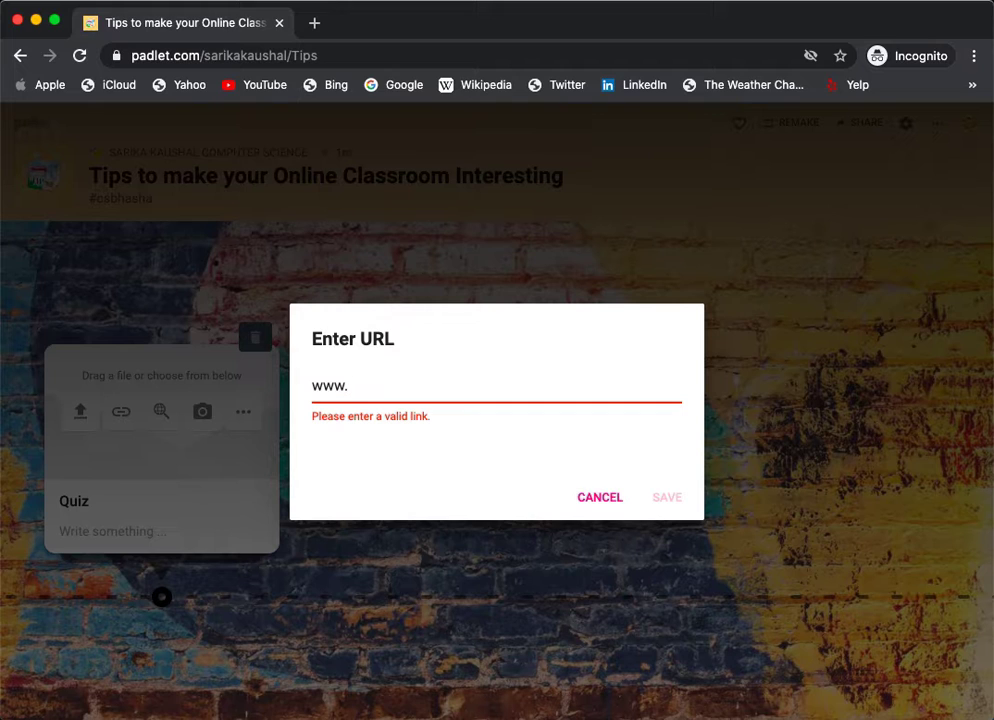
text(quizizz)
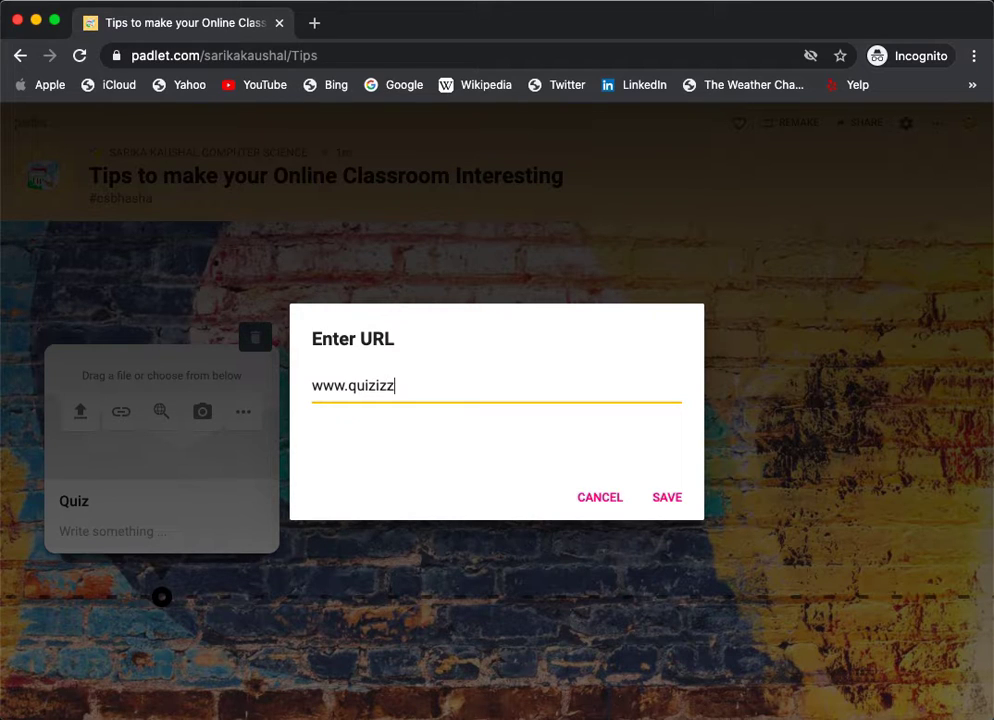
text(.com)
click(664, 499)
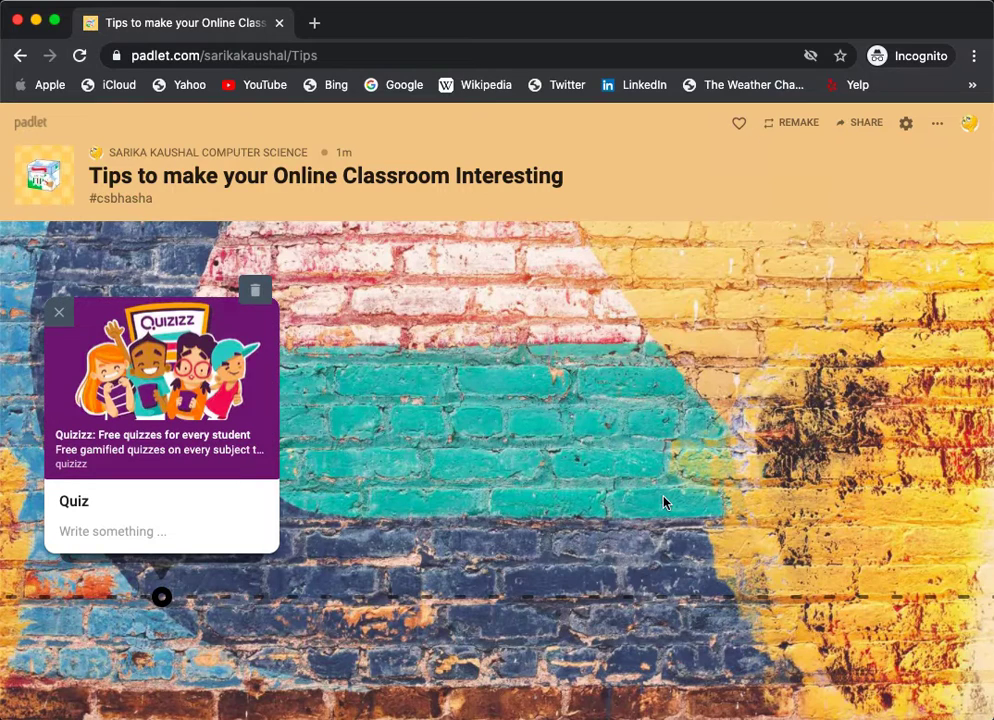
Step: Switch to the Quizizz site through the post's link and look over the list of own quizzes
click(176, 418)
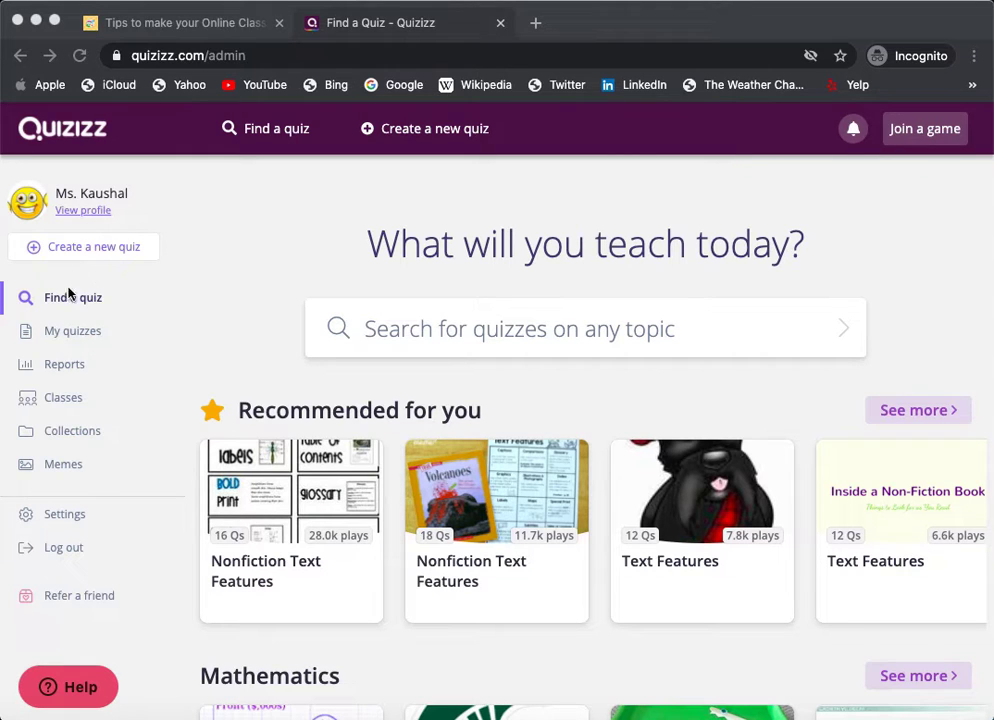
click(72, 336)
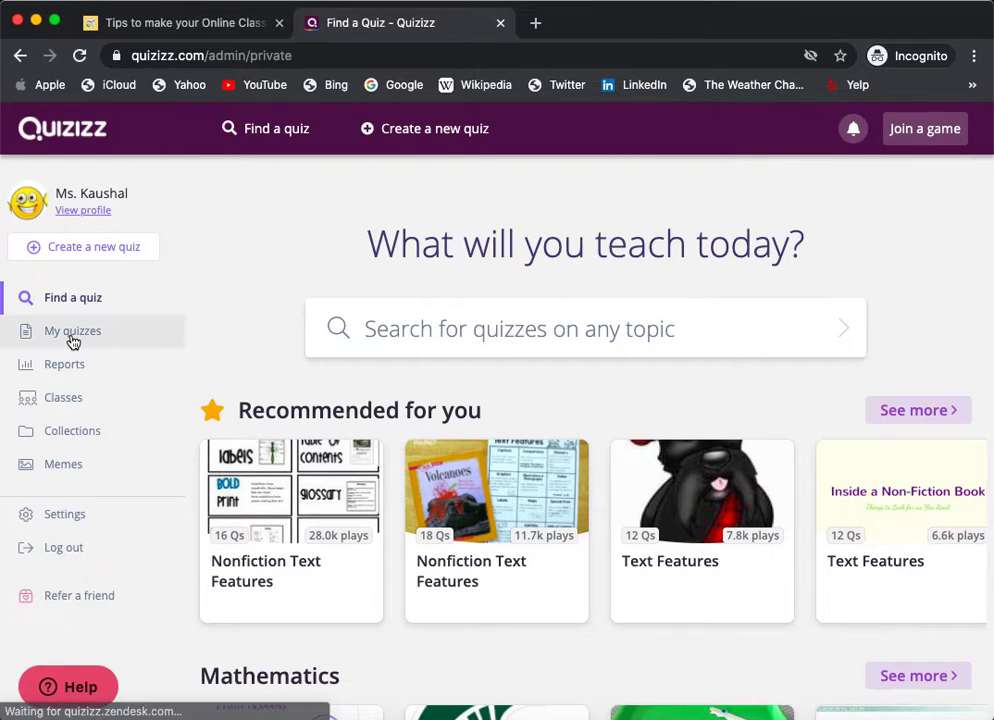
scroll(277, 488, down, 5)
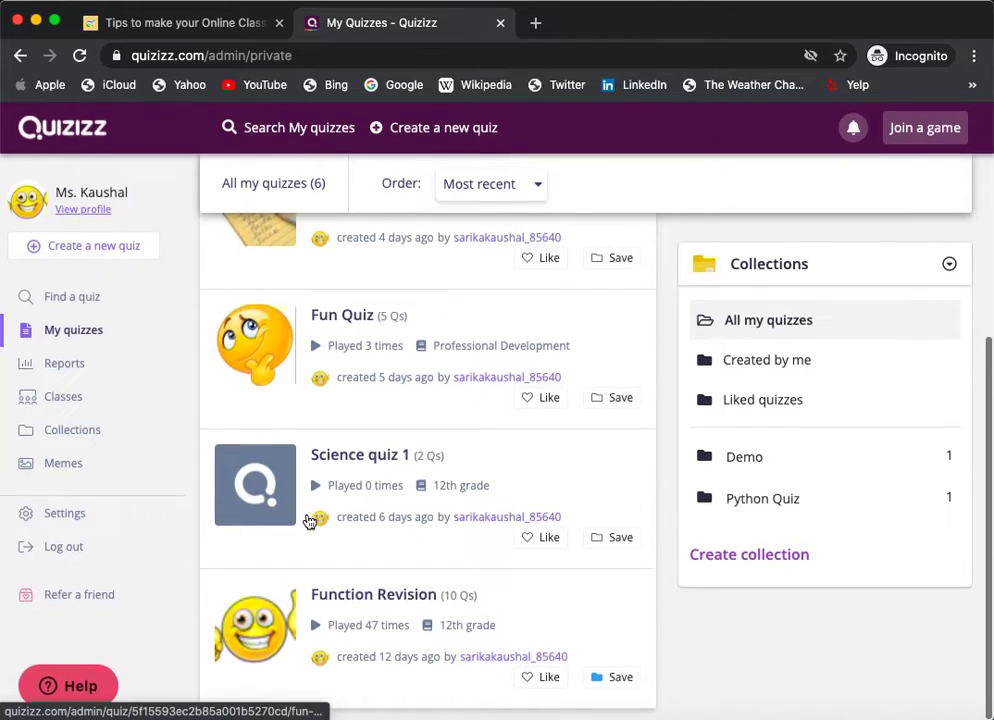
scroll(309, 521, up, 5)
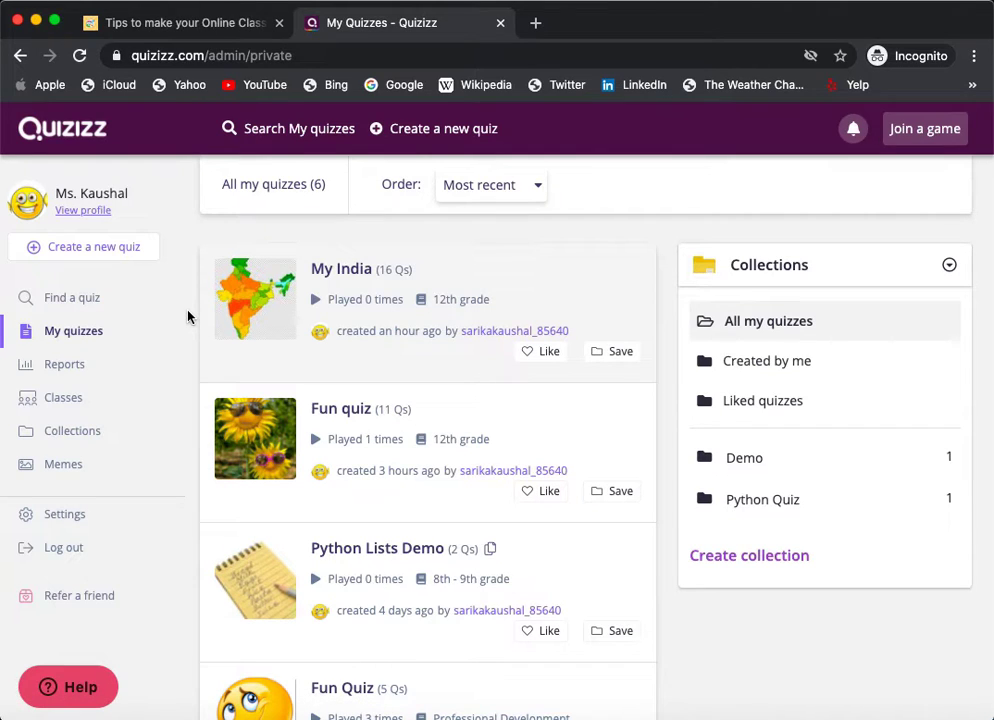
Step: Create a new quiz named "Photosynthesis" with Biology as its subject
click(98, 250)
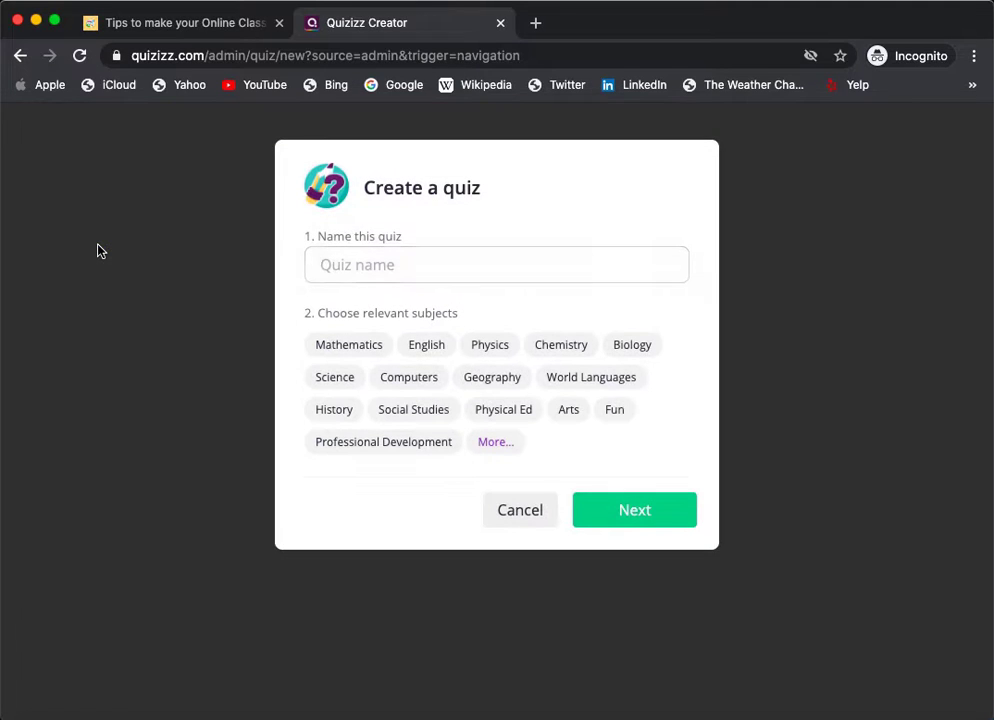
text(Fun)
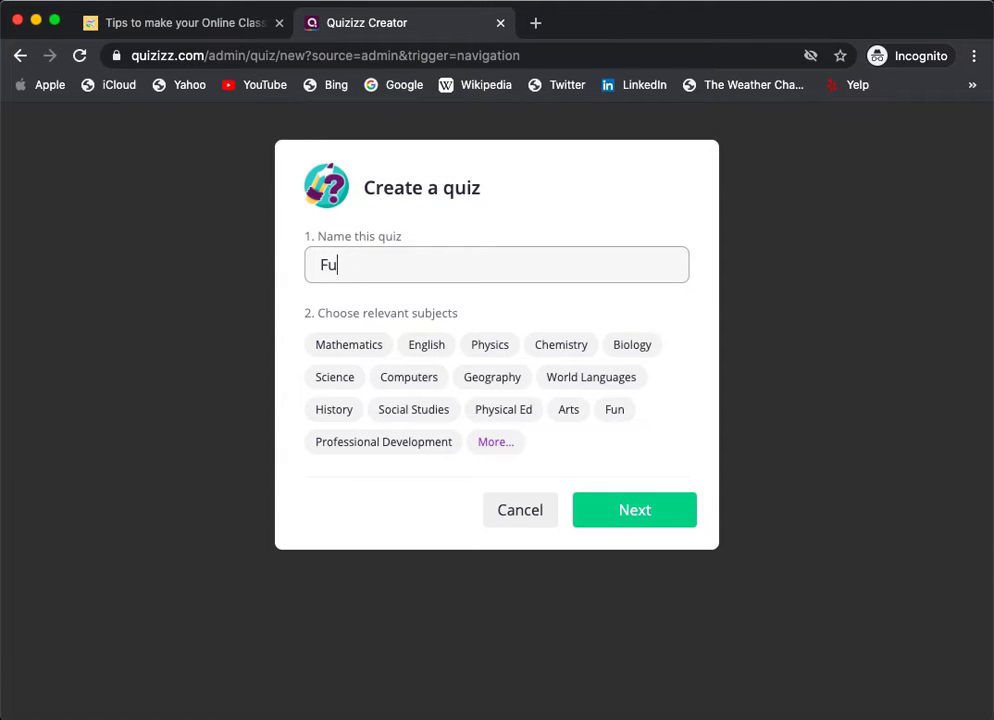
key(BackSpace)
key(BackSpace)
key(BackSpace)
text(Photosynthesis)
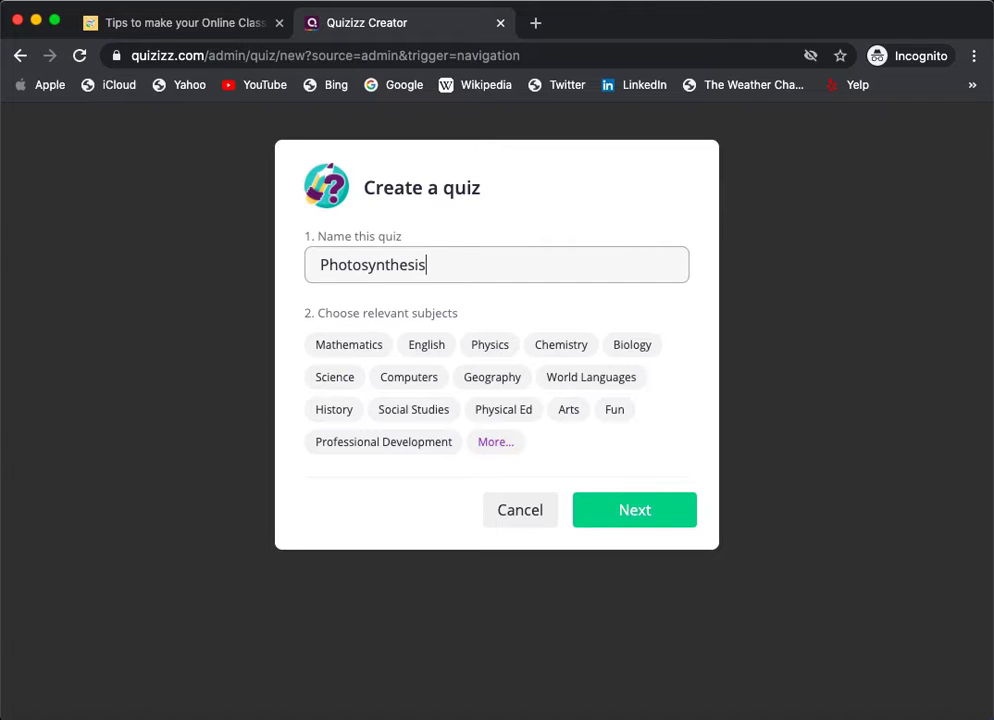
click(638, 350)
click(668, 525)
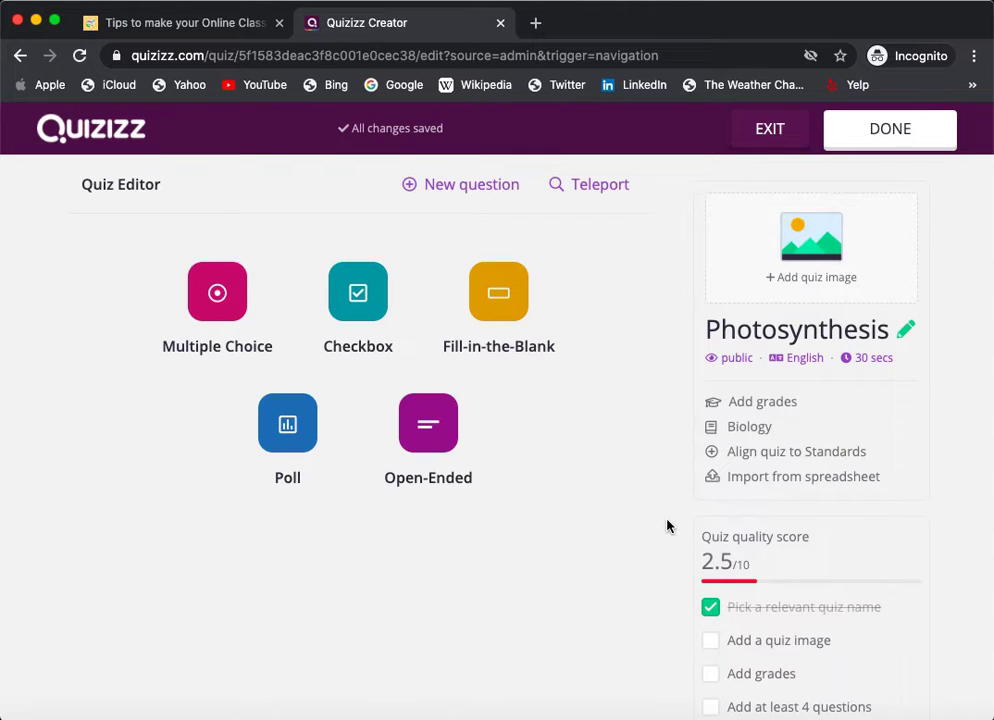
Step: Teleport the questions on the correct photosynthesis equation and the ultimate original energy source from the first Photosynthesis quiz found
click(597, 193)
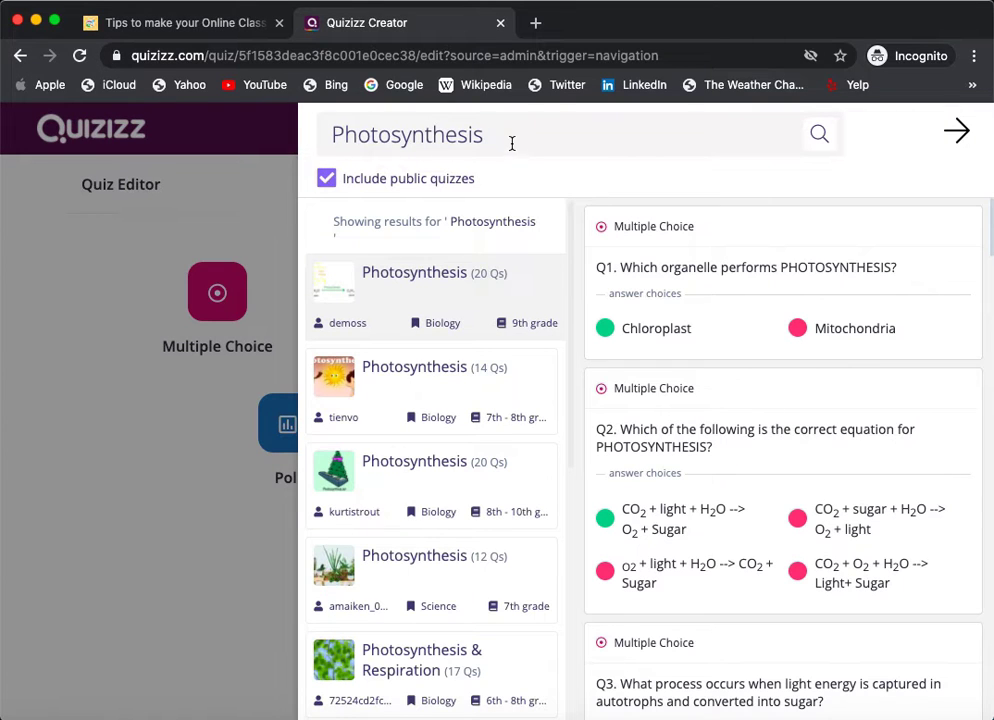
drag(506, 138, 317, 137)
mouse_move(672, 308)
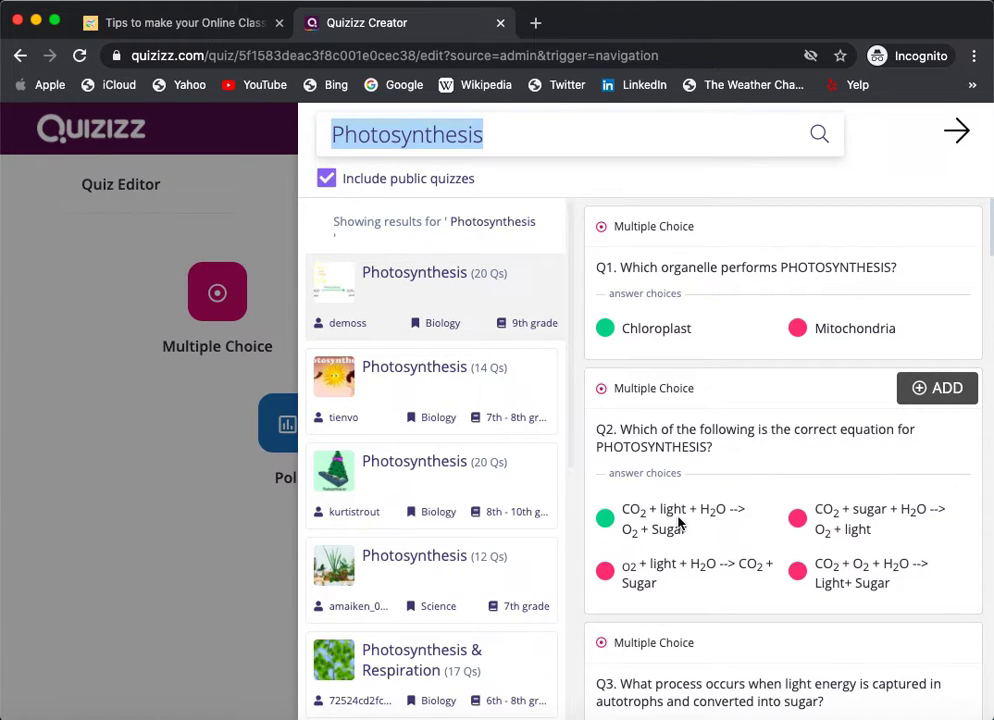
scroll(680, 525, down, 1)
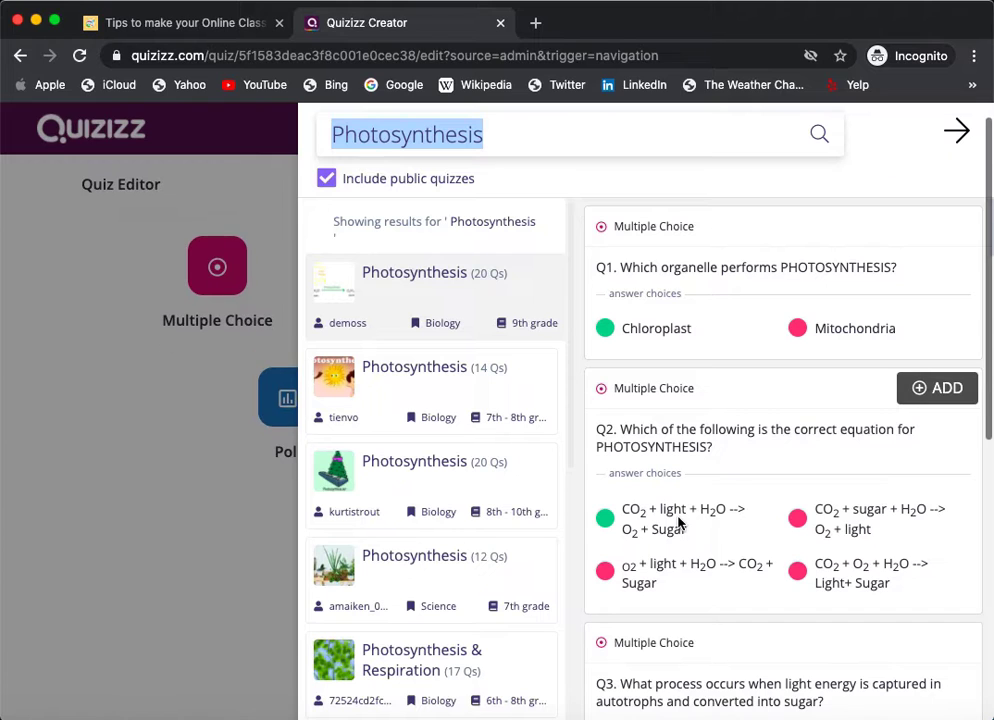
click(947, 388)
scroll(816, 484, down, 5)
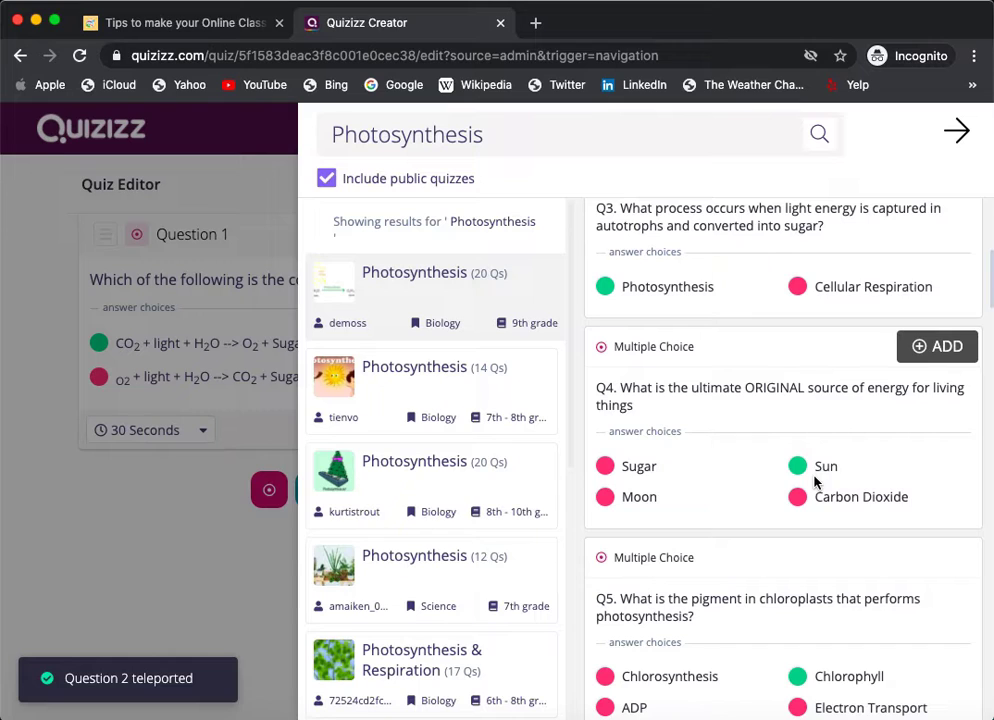
click(960, 353)
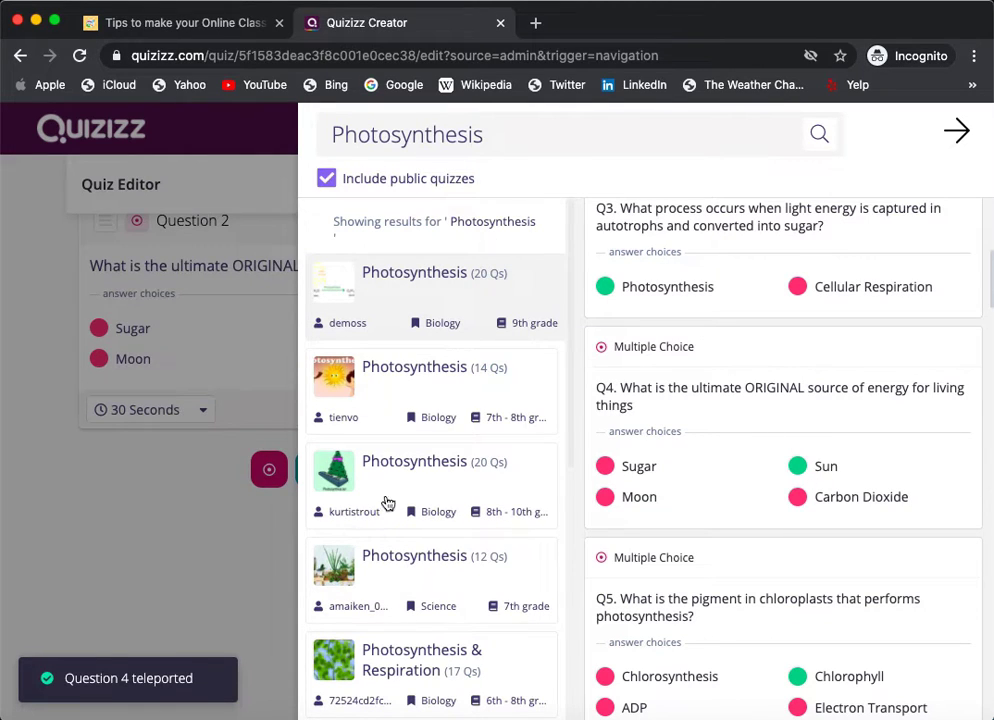
Step: Teleport the question "Chloroplasts are..." from the public quiz "Photosynthesis and Cellular Respiration"
scroll(413, 534, down, 5)
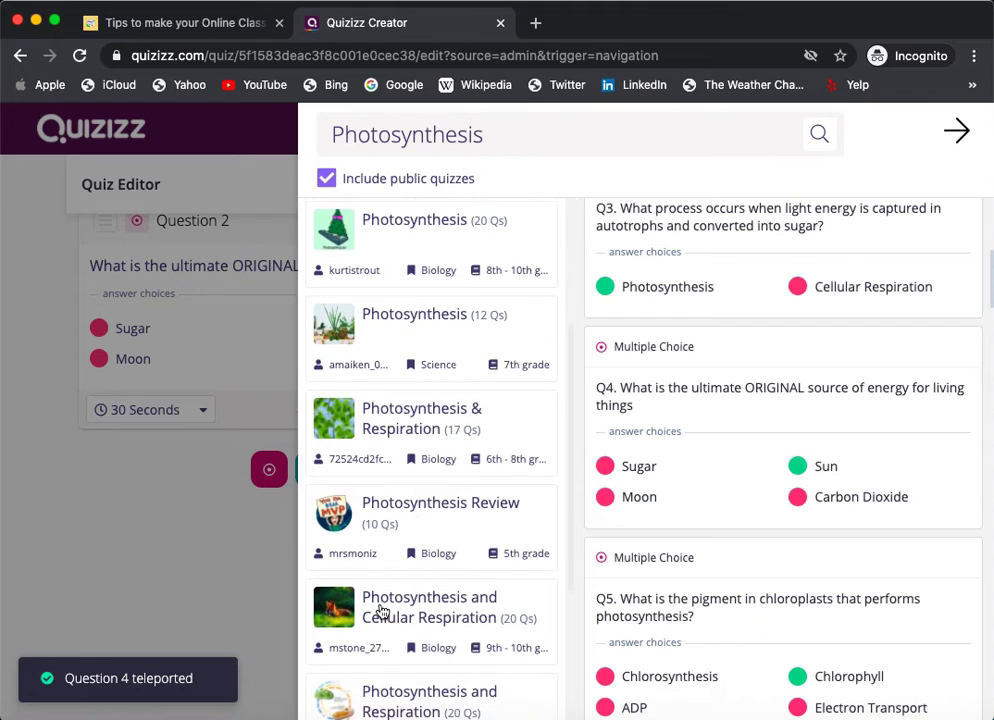
click(381, 611)
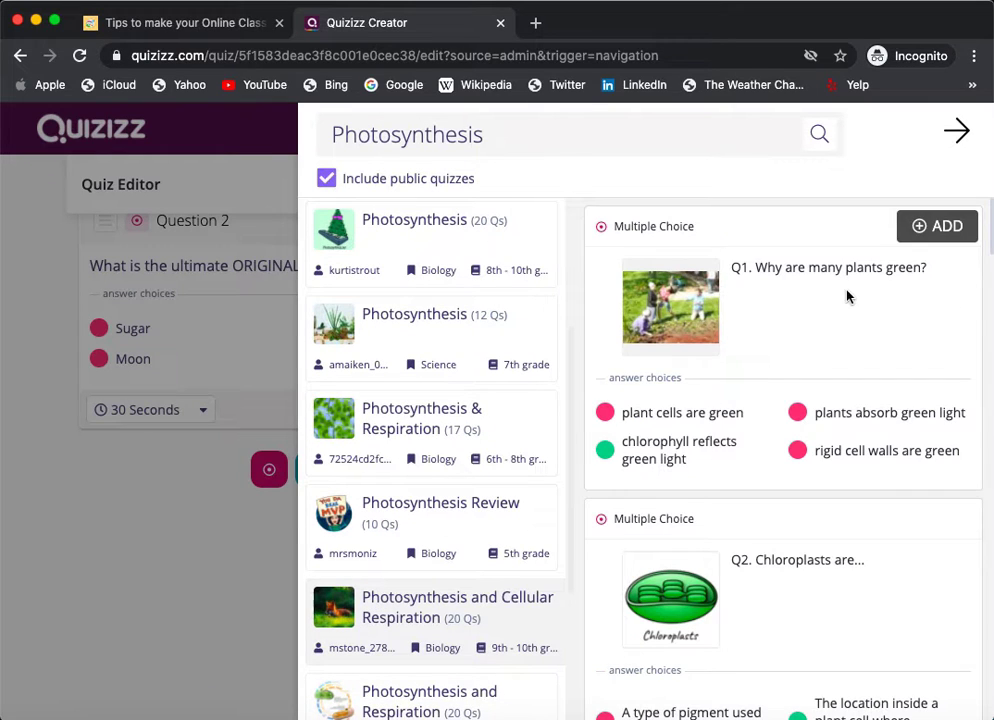
scroll(766, 552, down, 4)
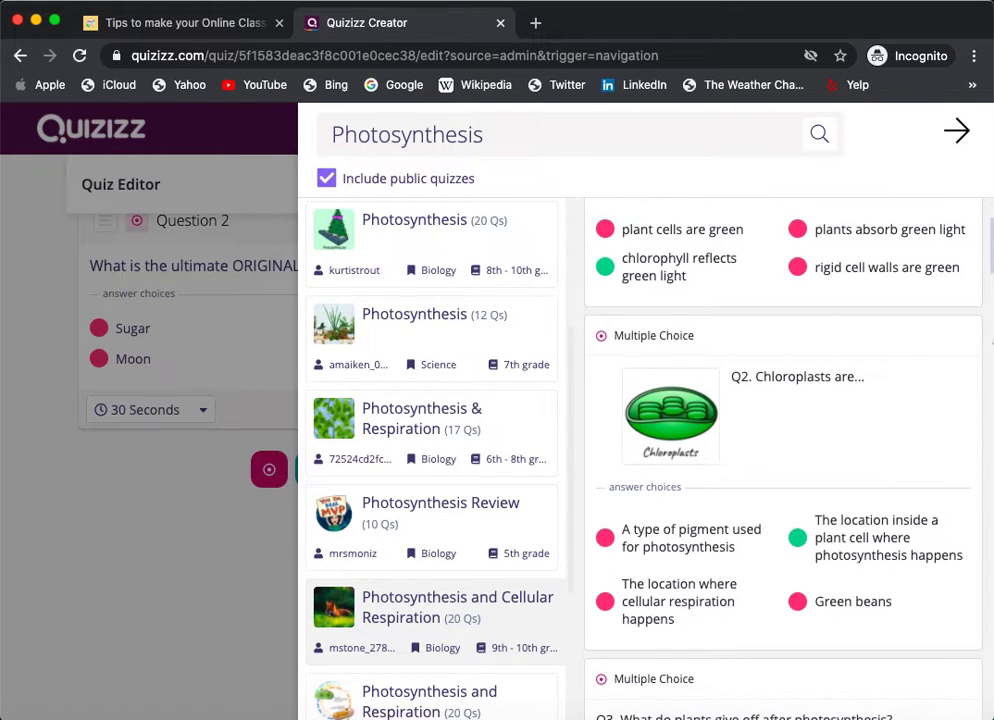
click(932, 335)
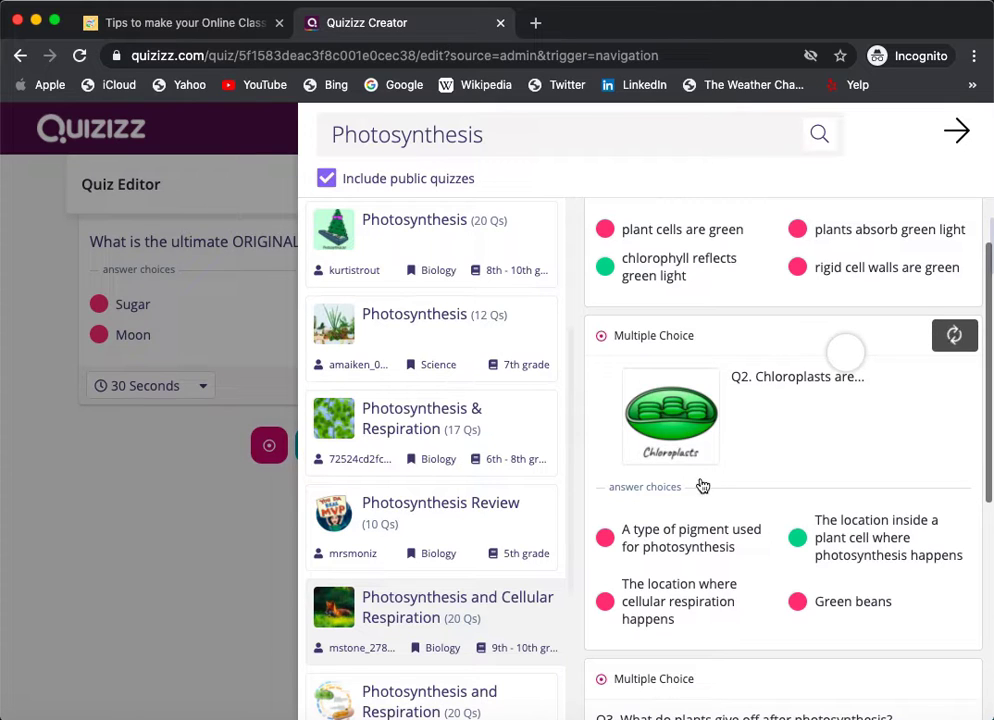
Step: Teleport "Cellular Respiration's goal is to" from the 16-question "Photosynthesis and Respiration" quiz, and return to the quiz's question list
scroll(706, 481, down, 5)
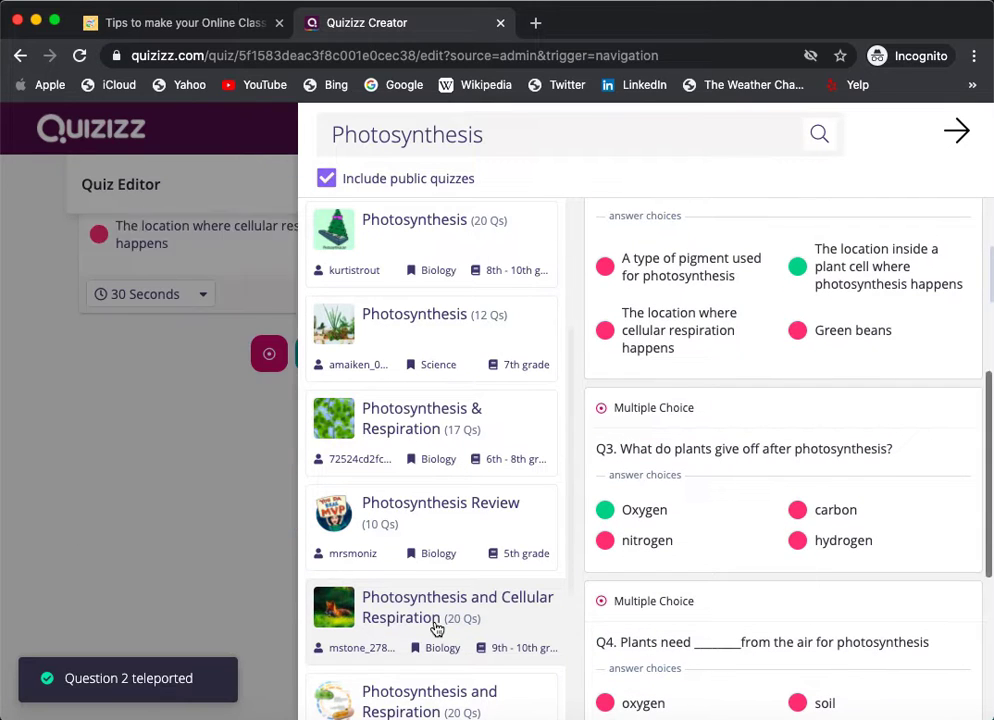
scroll(437, 628, down, 6)
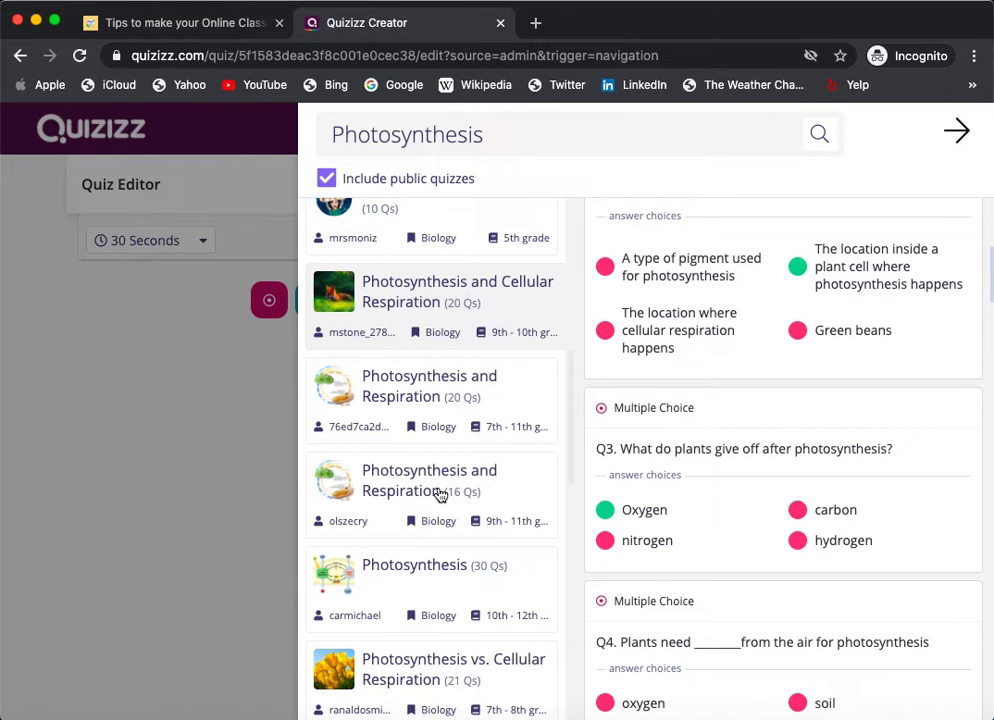
click(440, 495)
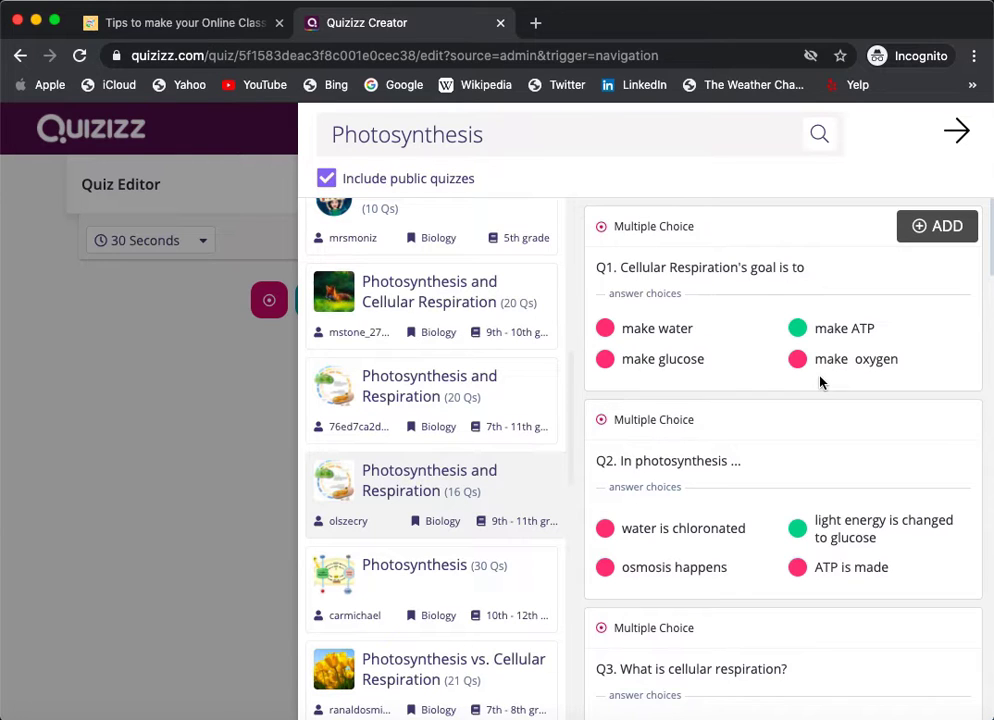
click(943, 229)
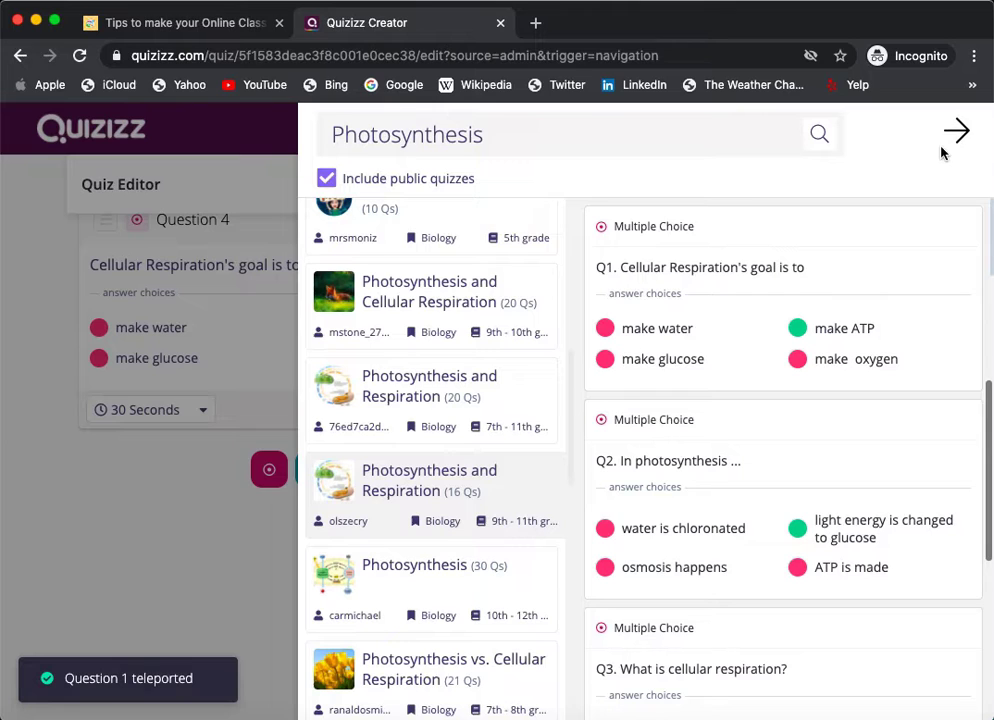
click(102, 562)
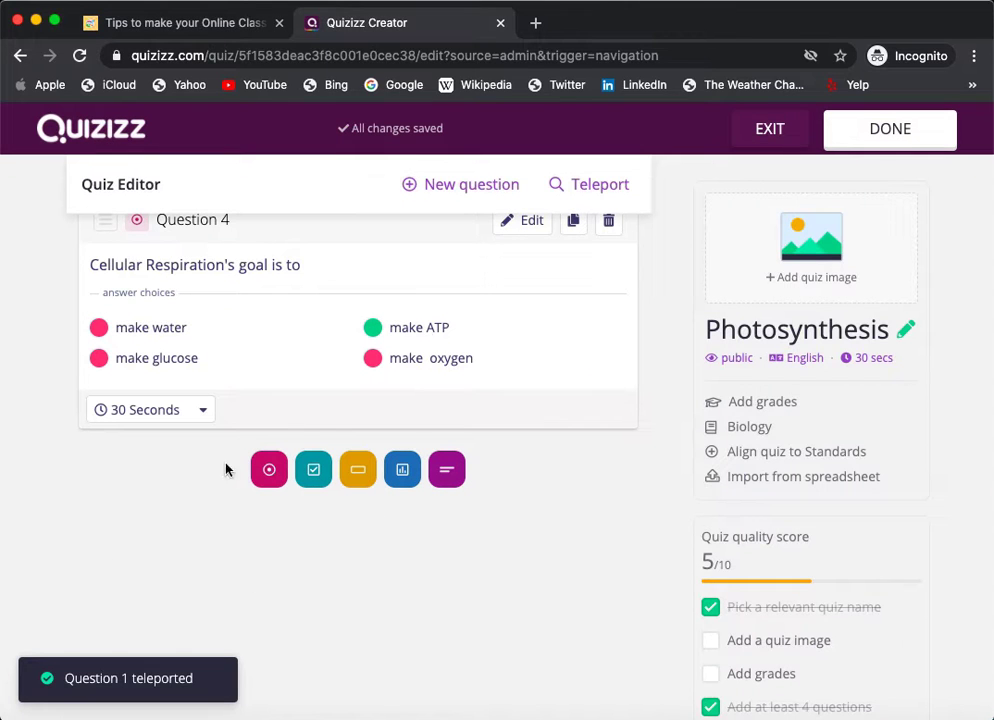
scroll(595, 525, up, 10)
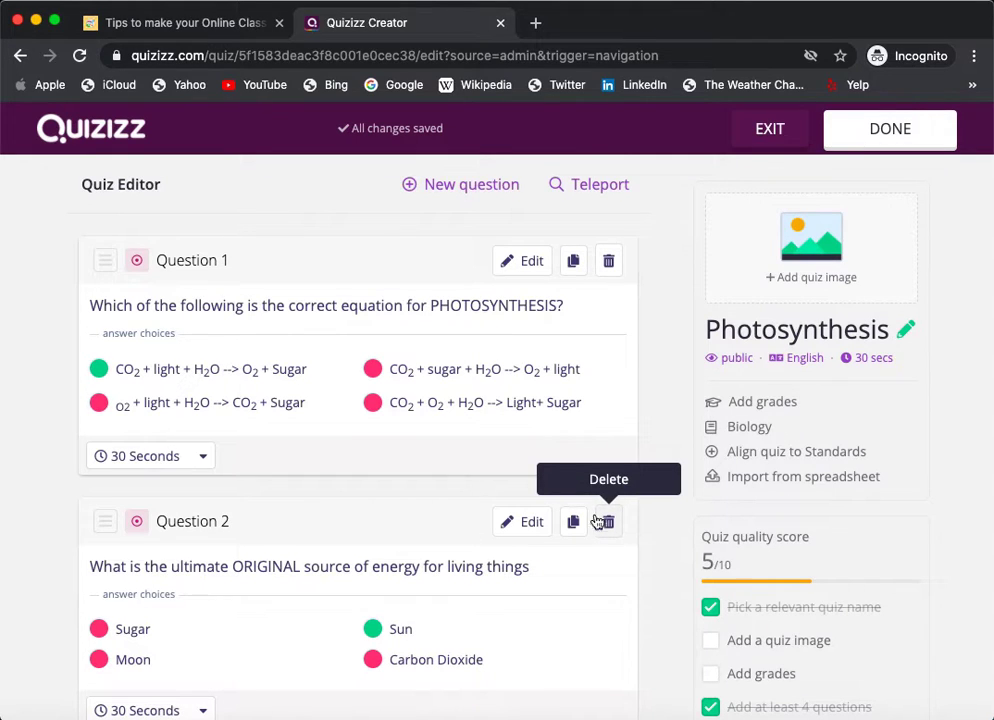
Step: Add a new multiple-choice question reading "Plants need _______from the air for photosynthesis"
click(449, 190)
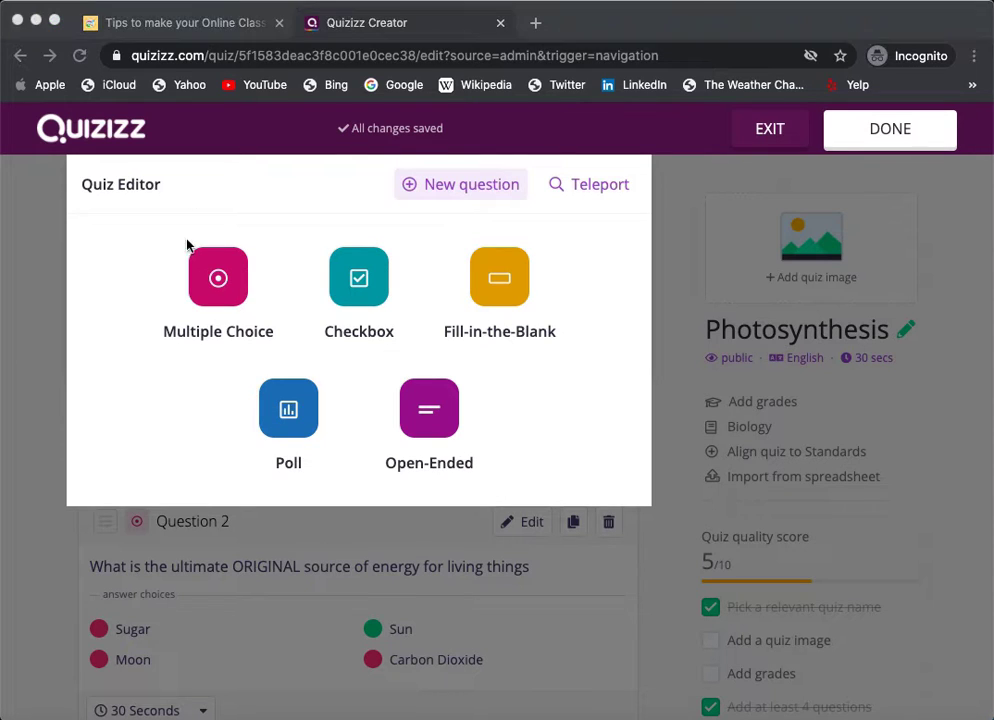
click(236, 303)
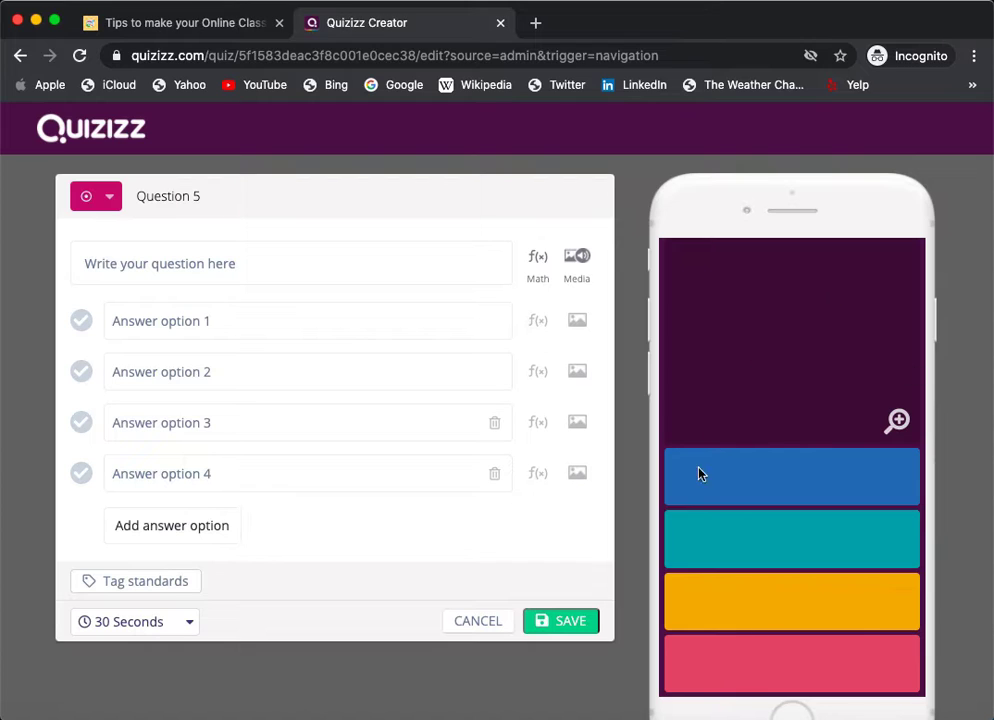
click(220, 264)
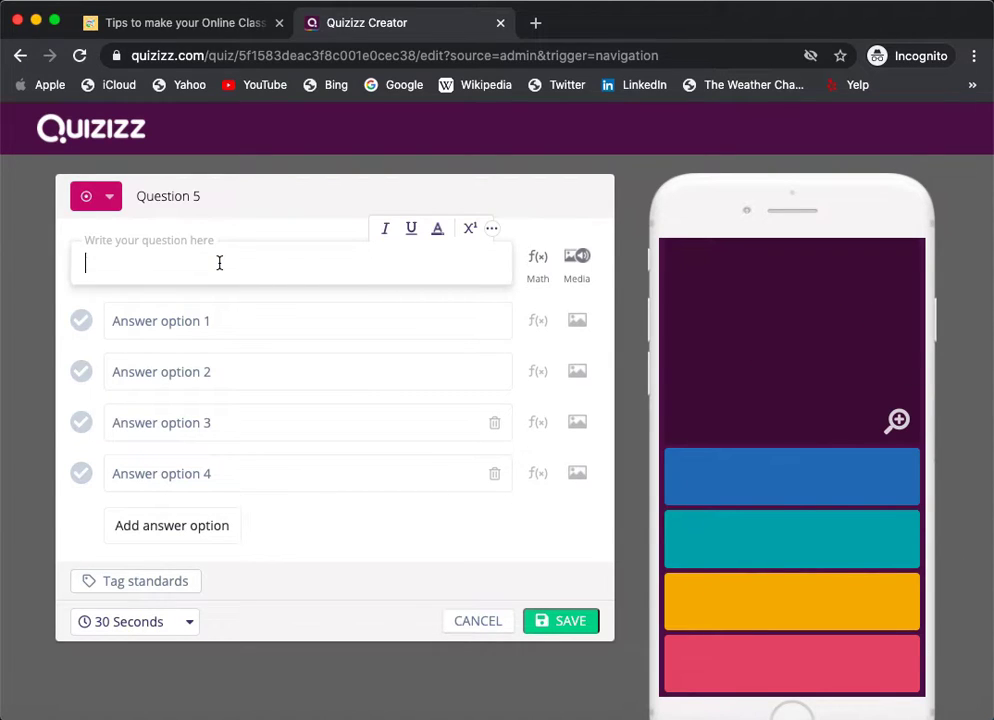
text(Plants need ________from the air for photosynthesis)
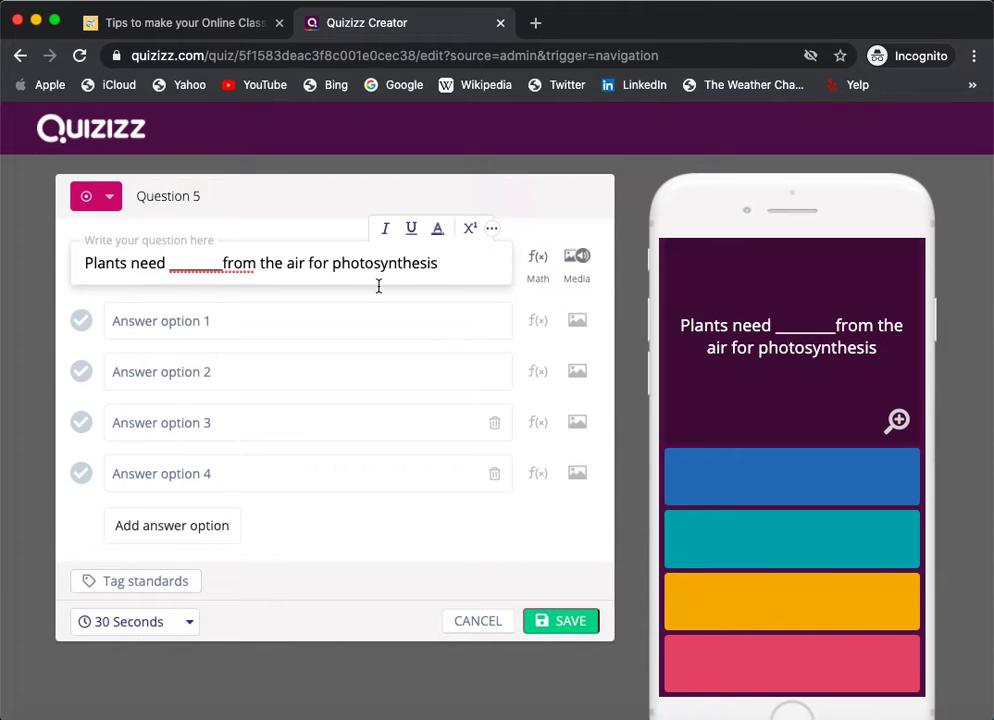
Step: Enter "oxygen" as answer option 1 and "carbon dioxide" as answer option 2 of the new question
click(208, 320)
text(oxy)
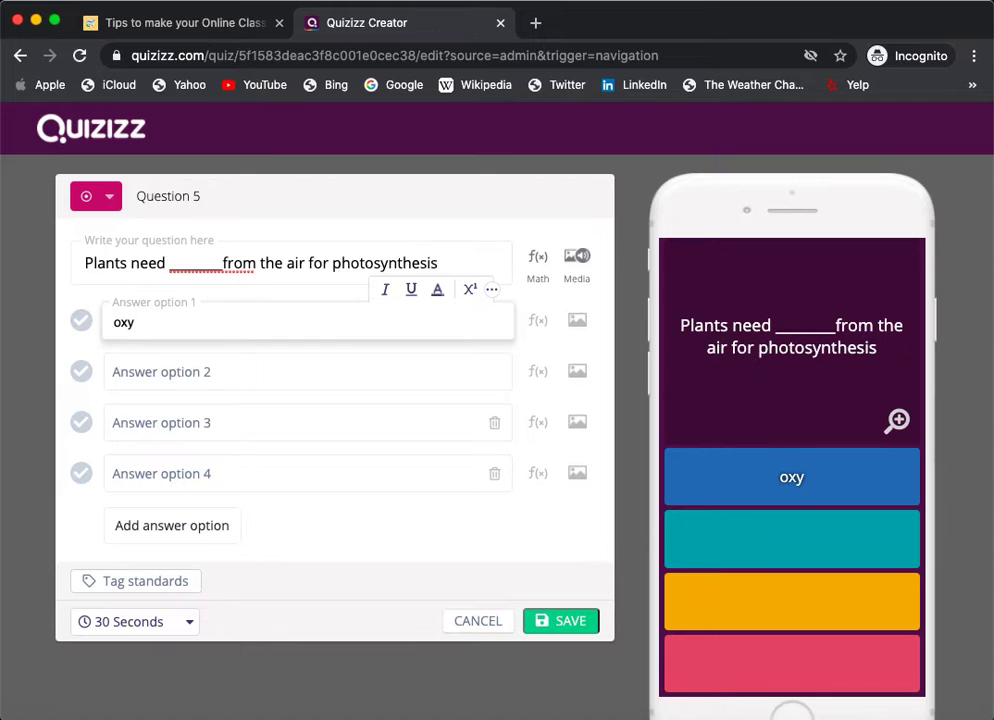
text(gen)
click(180, 381)
text(carbon )
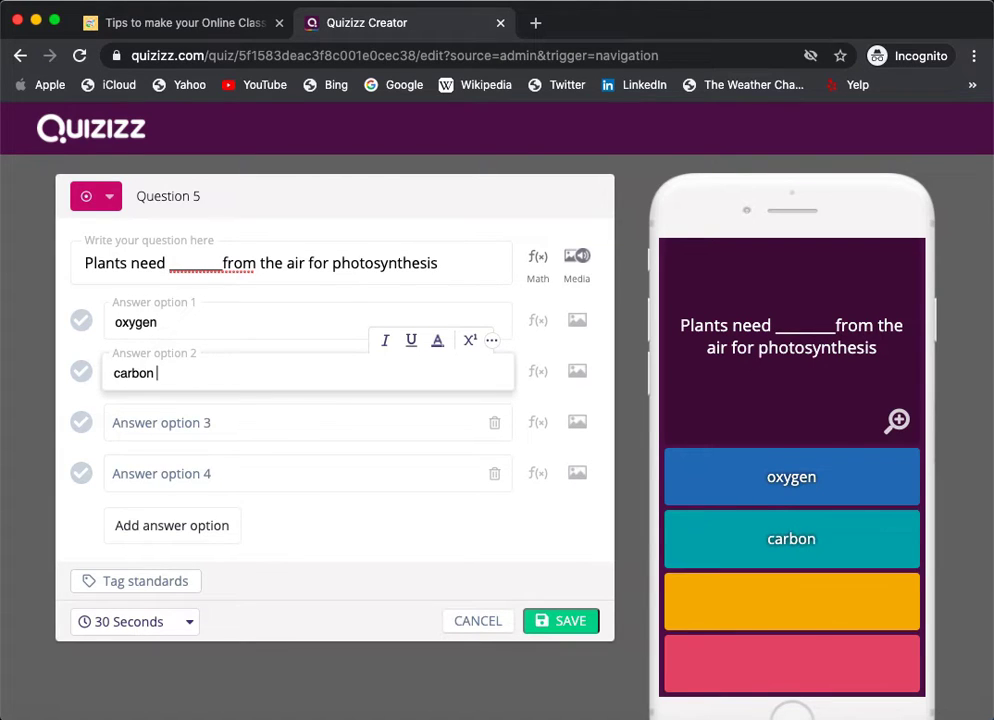
text(dioxide)
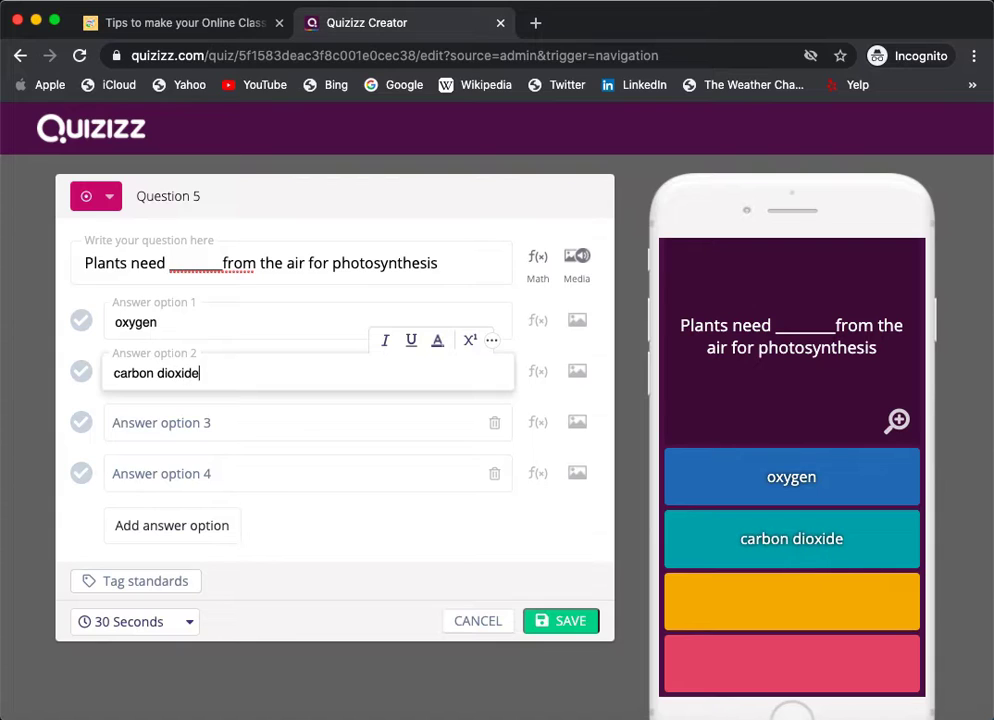
Step: Fill in "carbon monoxide" as answer option 3 and "None of the above" as answer option 4
click(137, 431)
text(car)
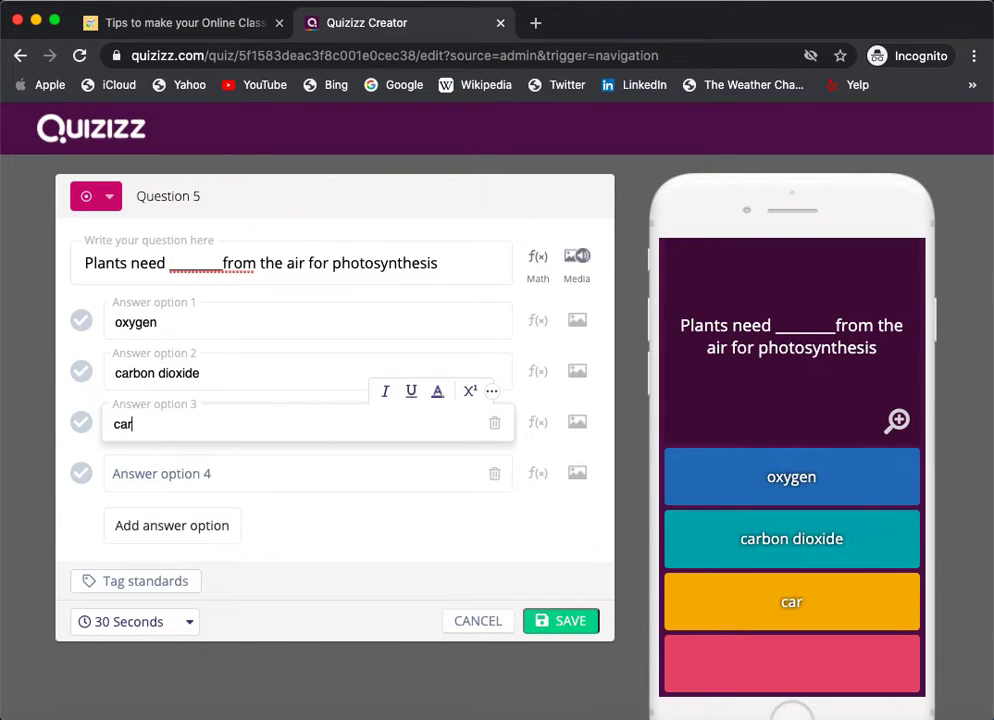
text(bon m)
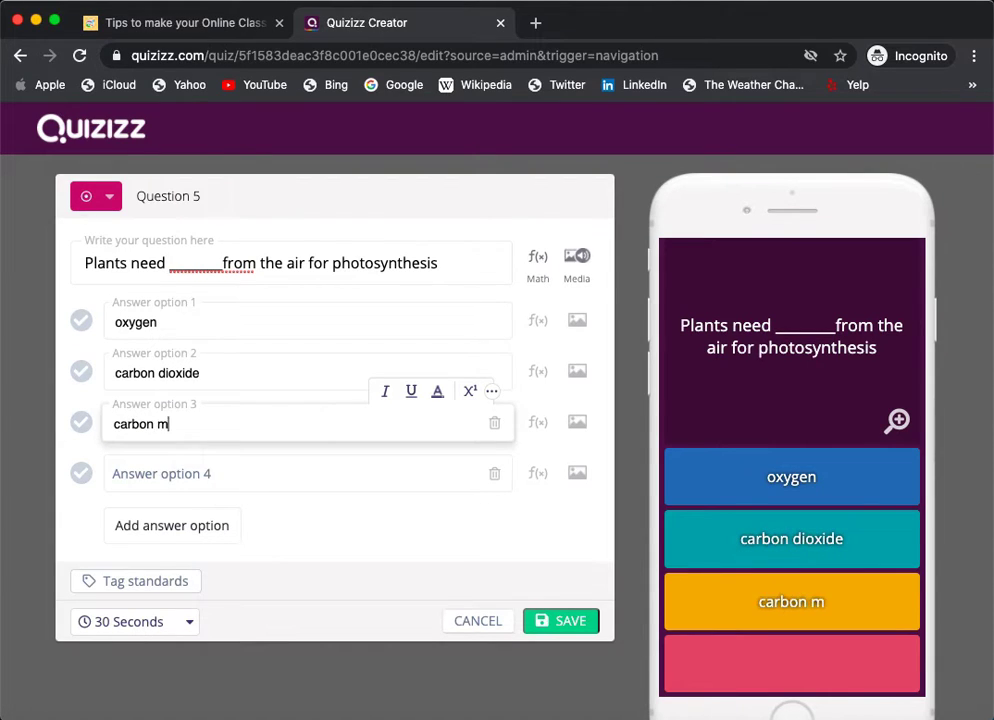
text(onoxide)
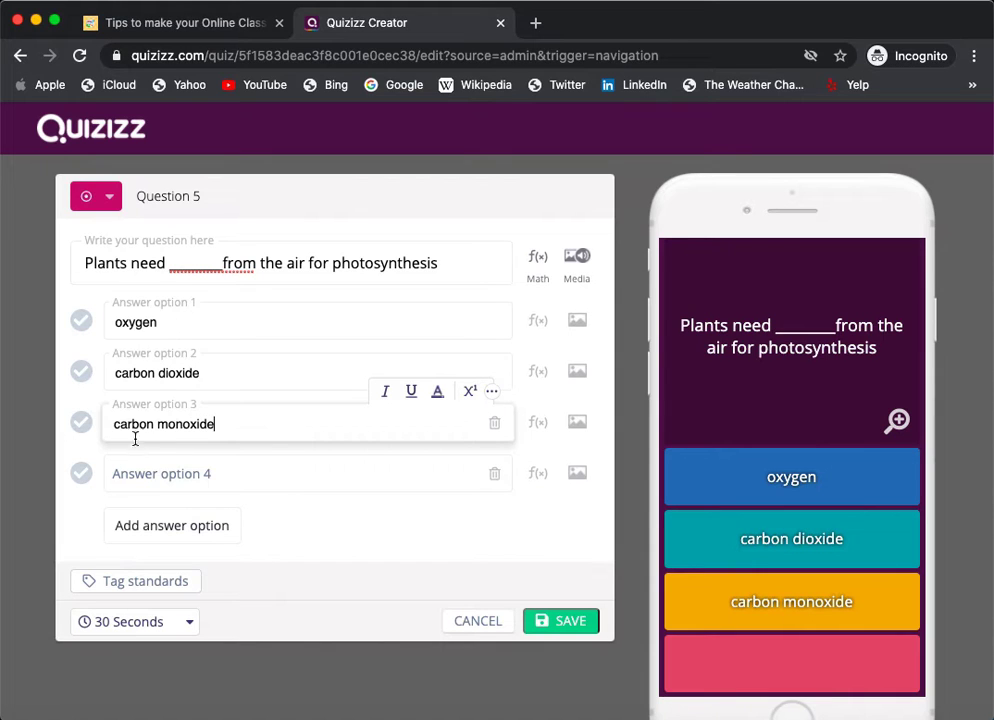
click(131, 466)
text(N)
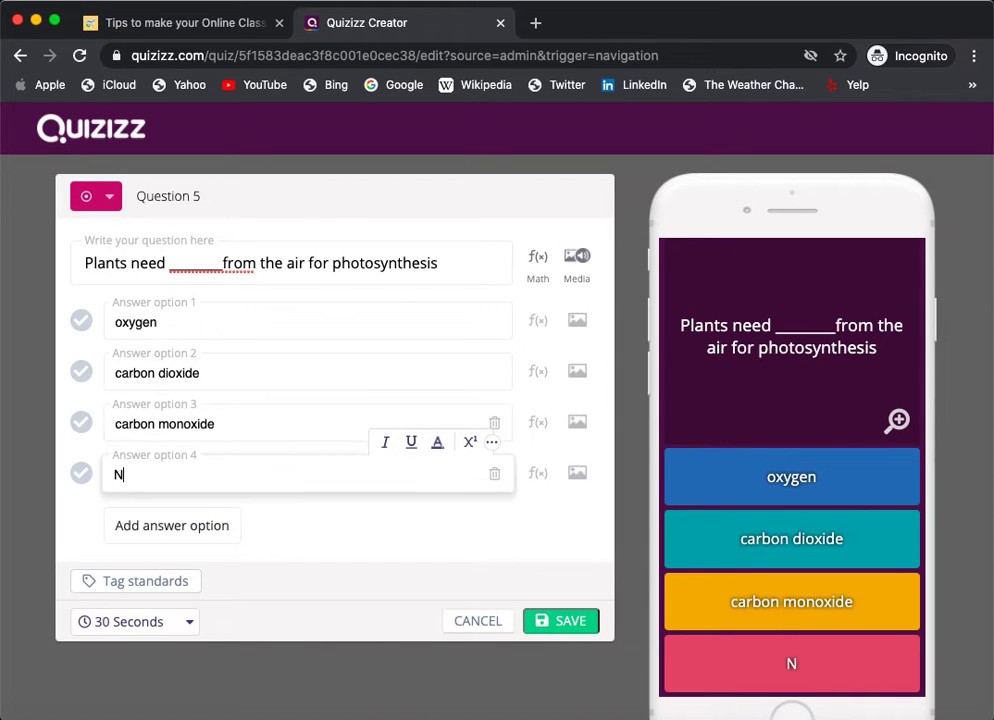
text(one of the a)
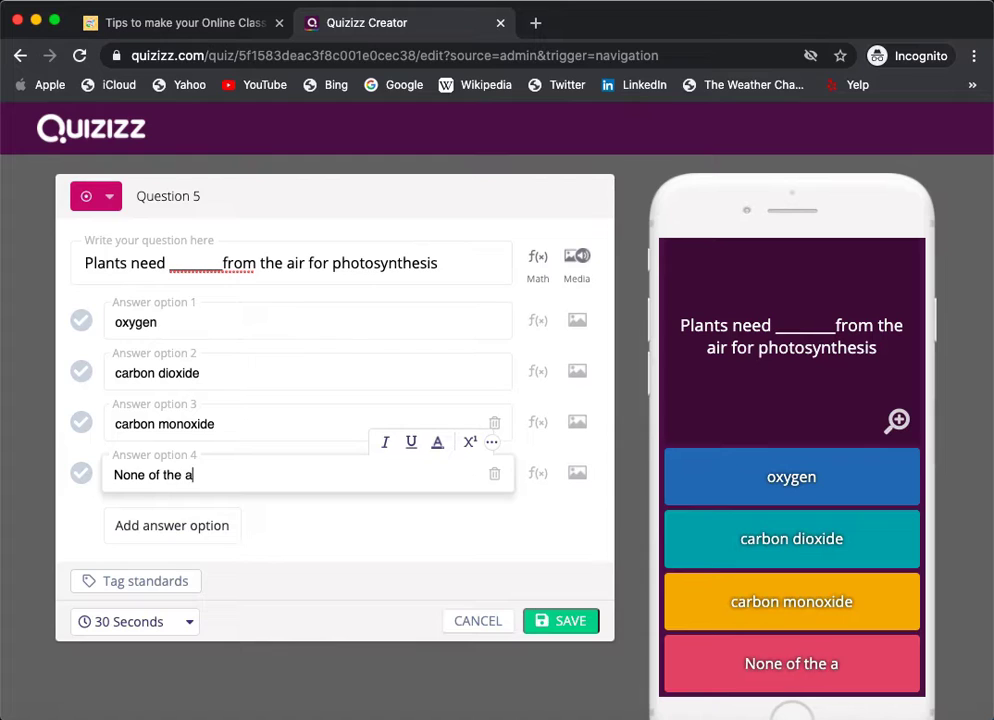
text(bove)
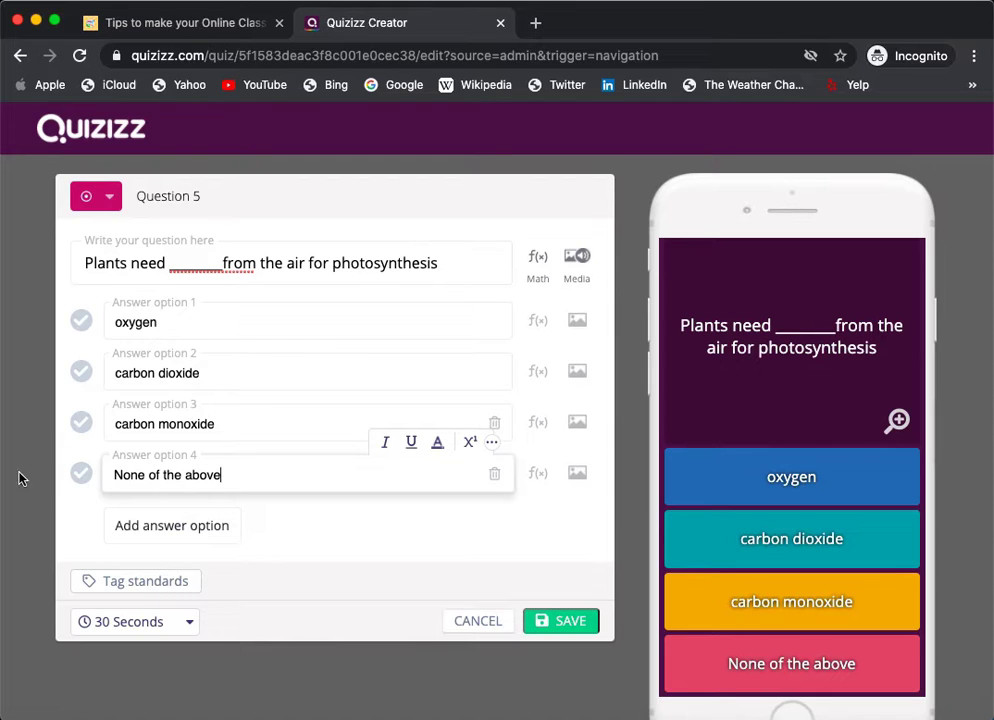
Step: Mark carbon dioxide as the correct answer, save the question and look through the quiz's question list
click(81, 372)
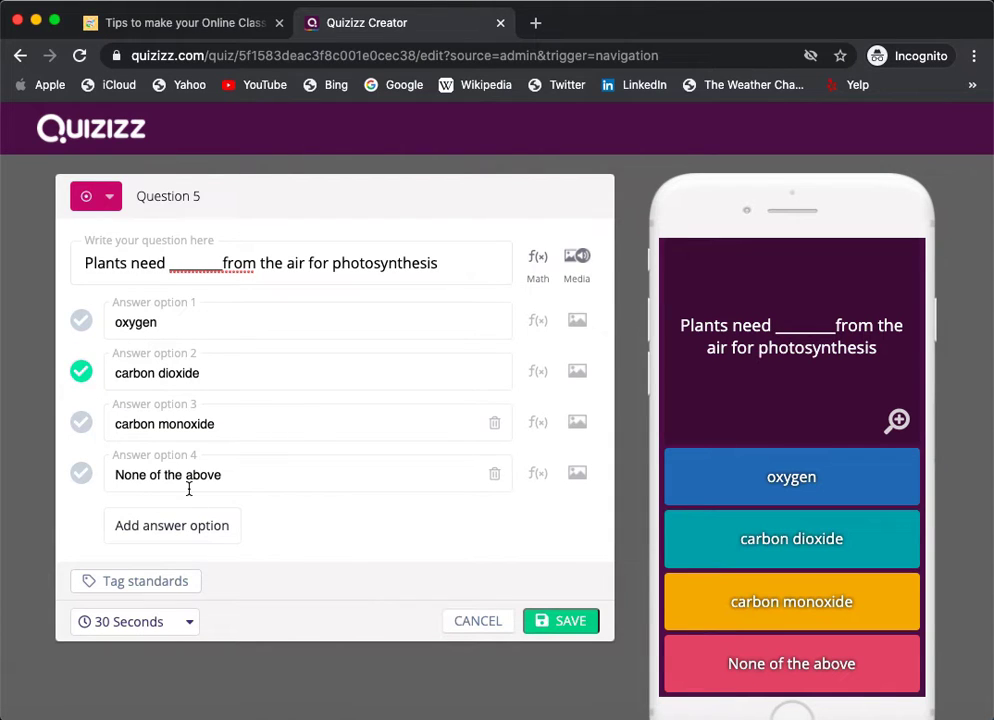
click(580, 629)
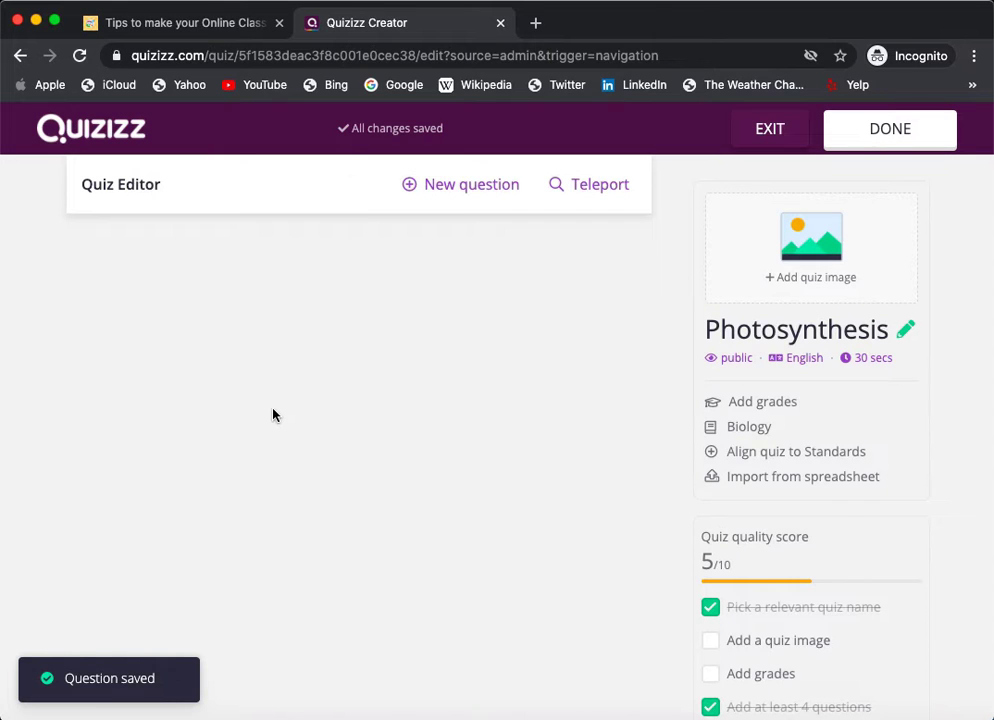
scroll(273, 415, up, 15)
scroll(346, 175, down, 1)
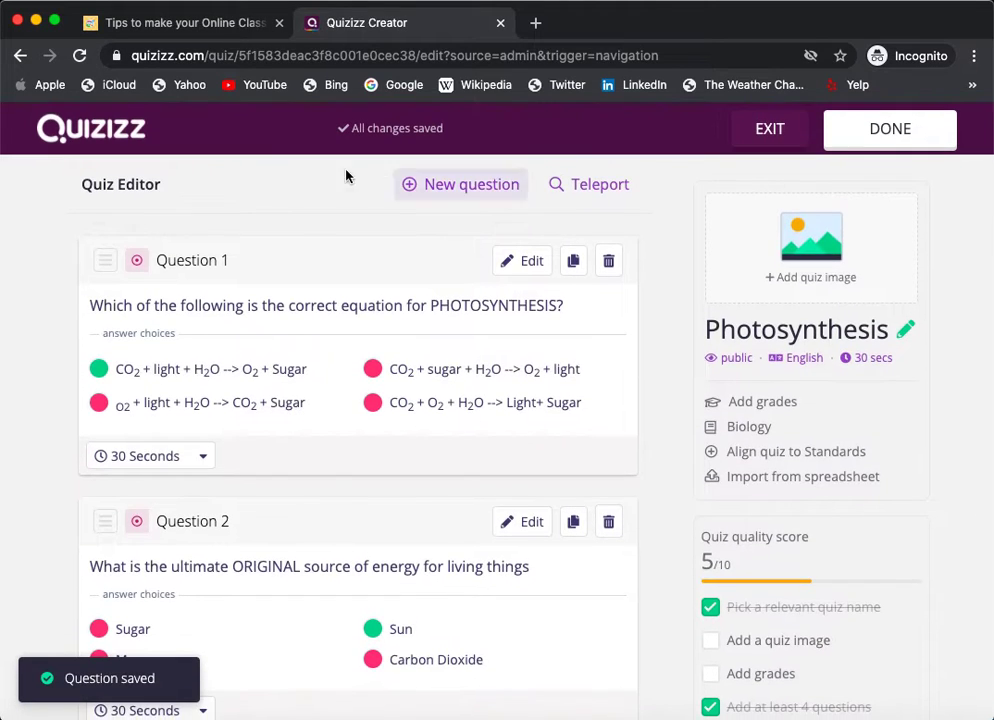
scroll(352, 490, down, 3)
scroll(352, 492, down, 10)
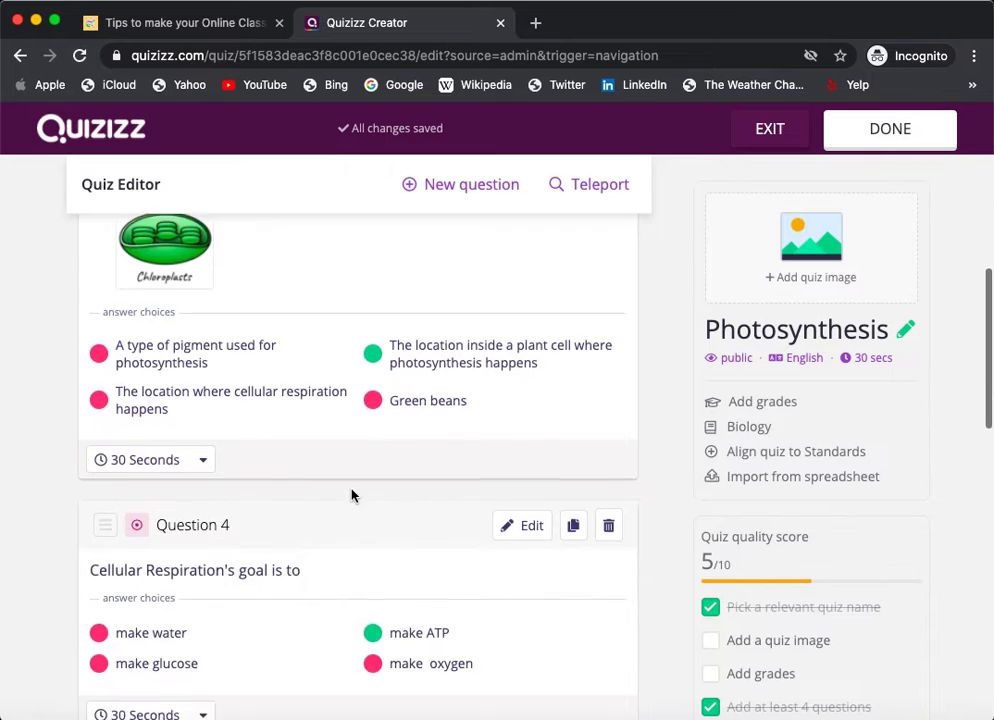
scroll(351, 494, down, 5)
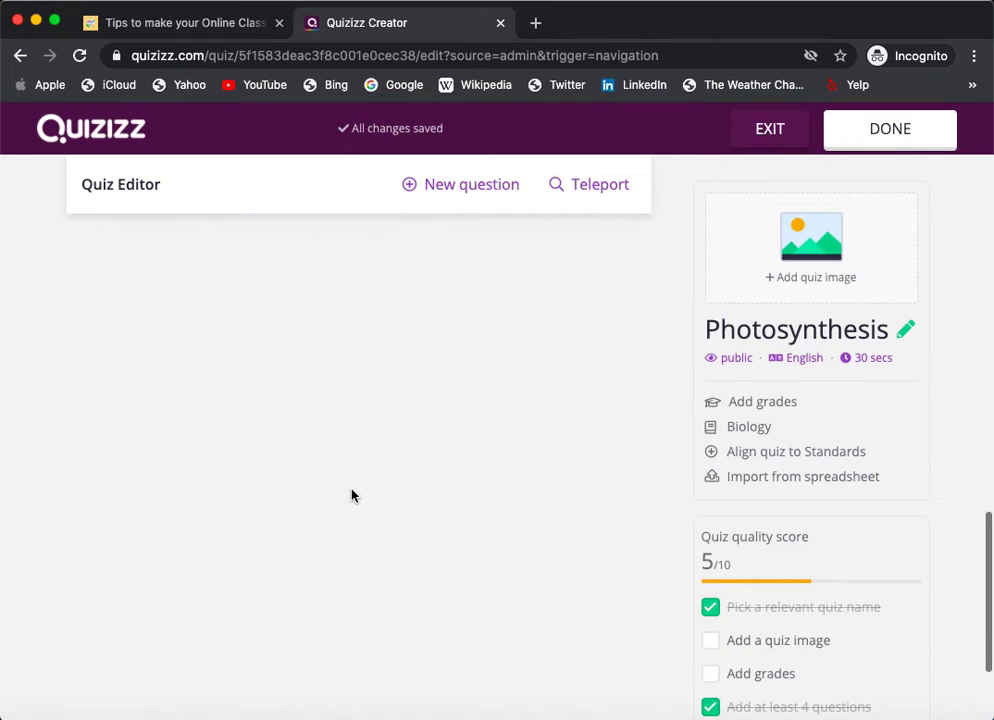
Step: Finish editing the quiz and upload "Screenshot 2020-07-16 at 2.44.36 PM" from the Webinar folder as its title image
click(888, 132)
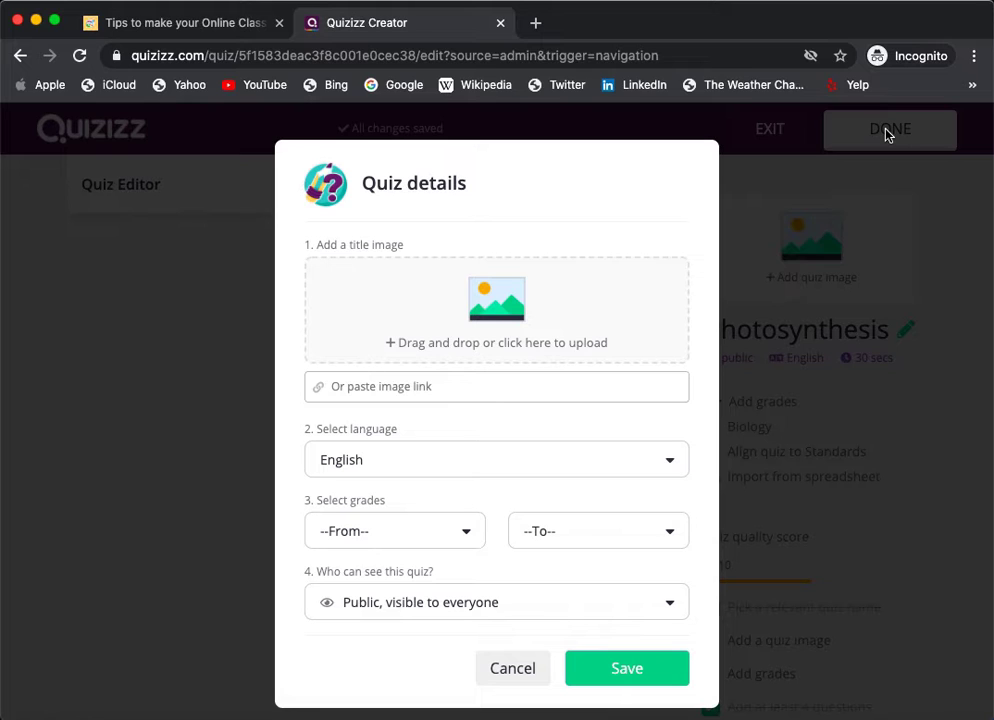
click(510, 323)
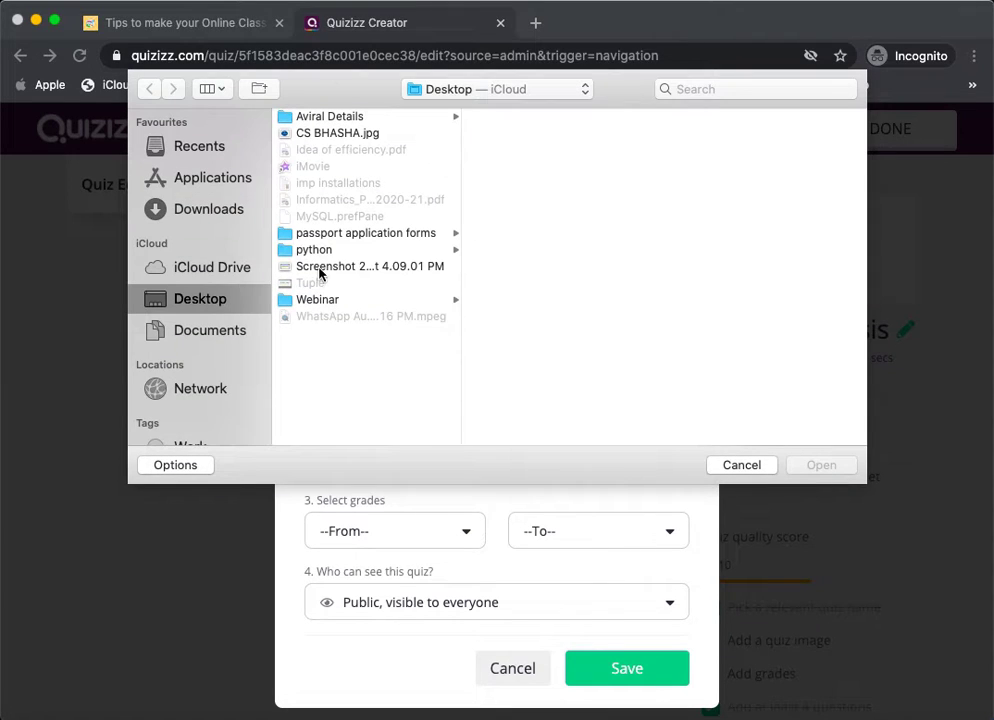
click(320, 300)
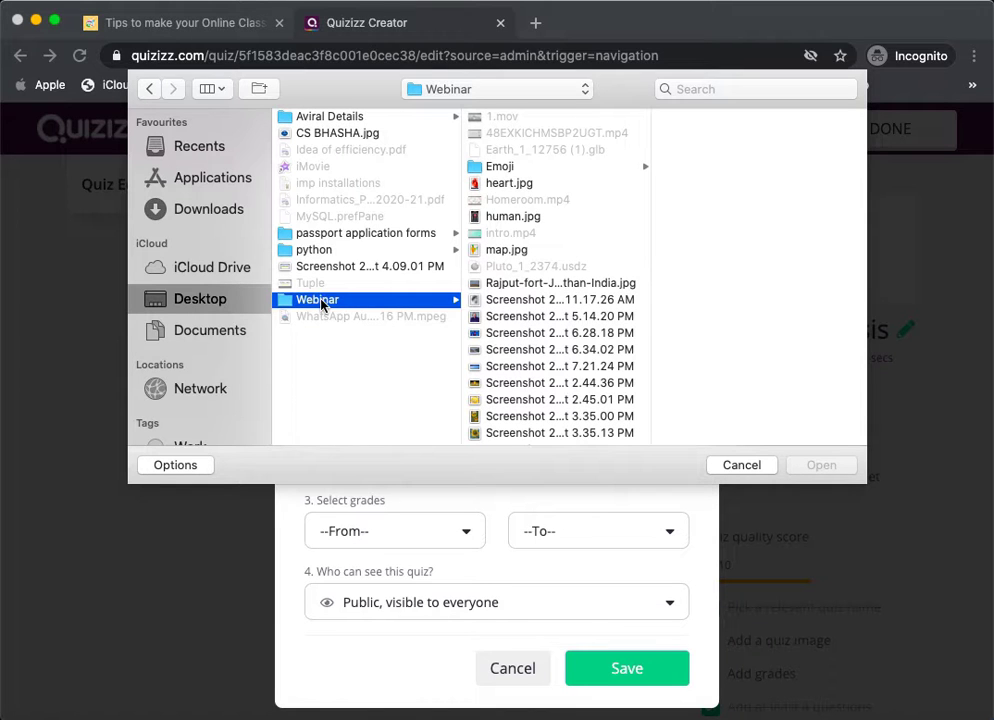
click(524, 349)
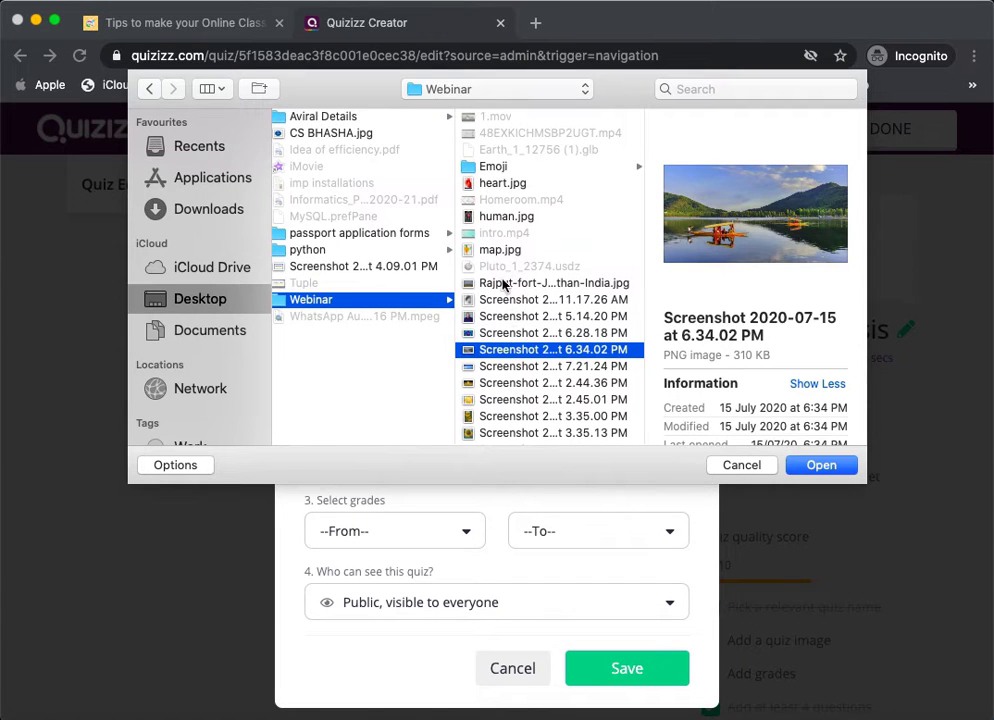
click(520, 399)
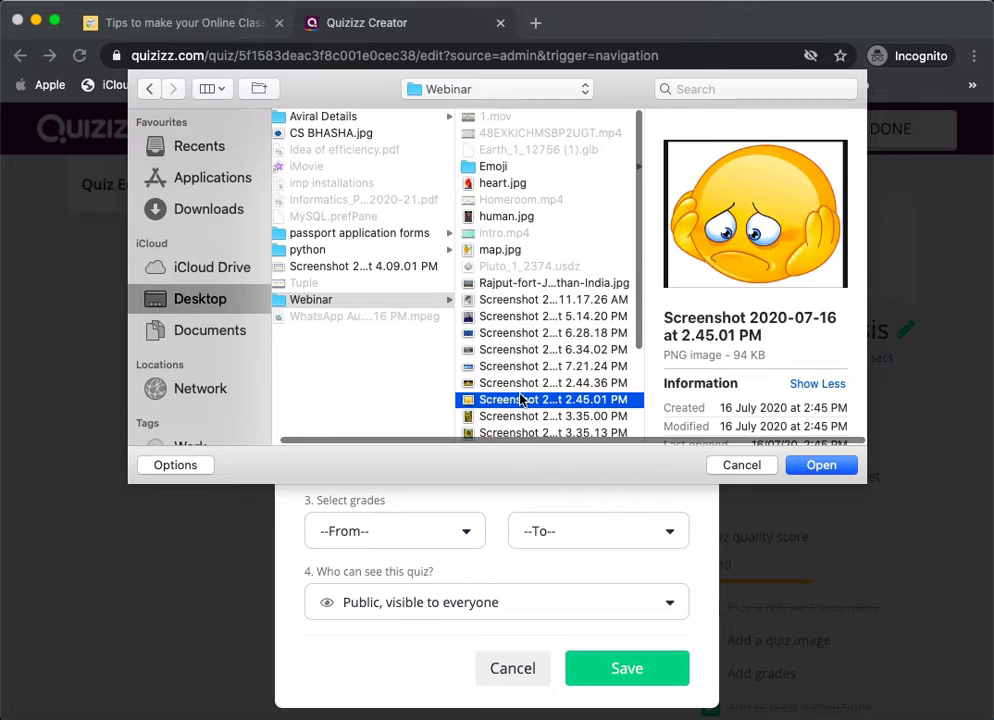
click(508, 384)
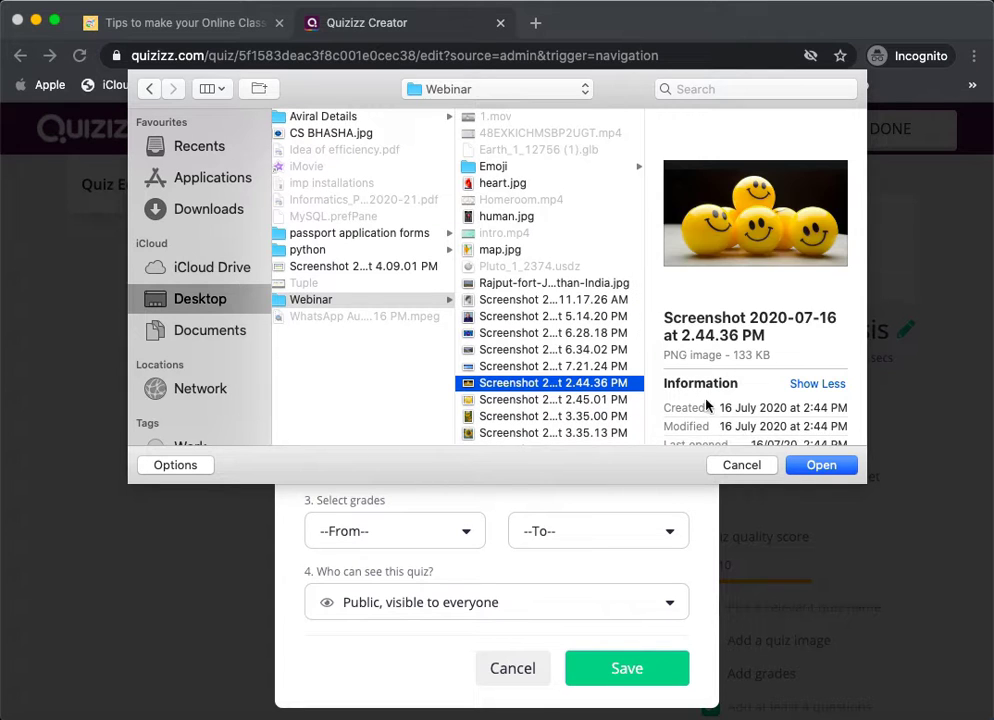
click(818, 466)
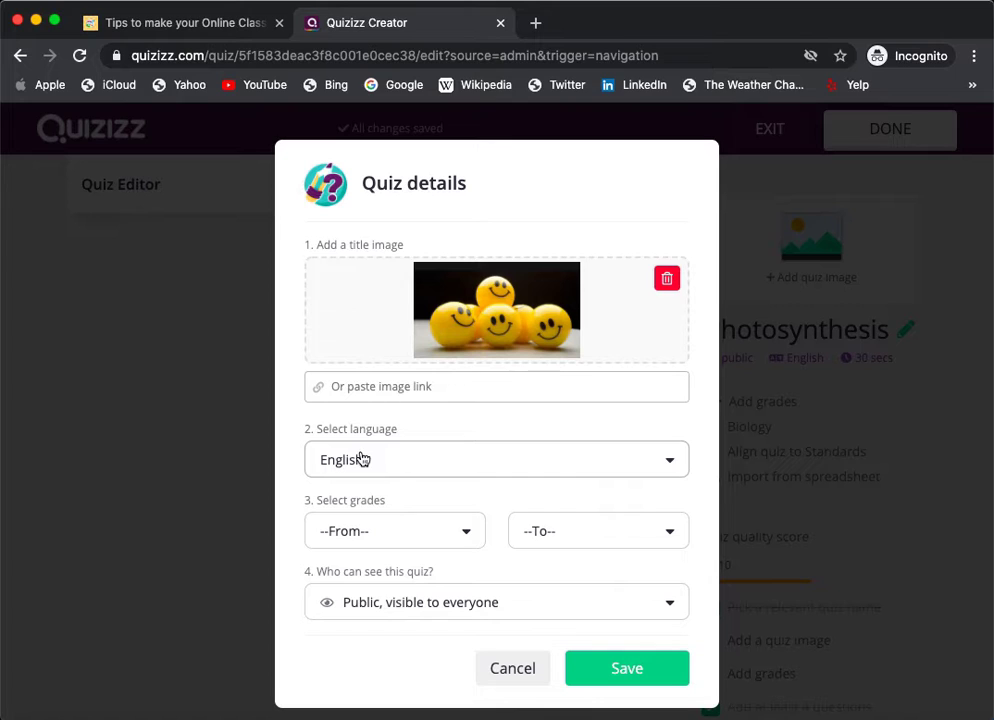
Step: Set the quiz's grade range to 5th only, keep it public and visible to everyone, and save the details
click(399, 533)
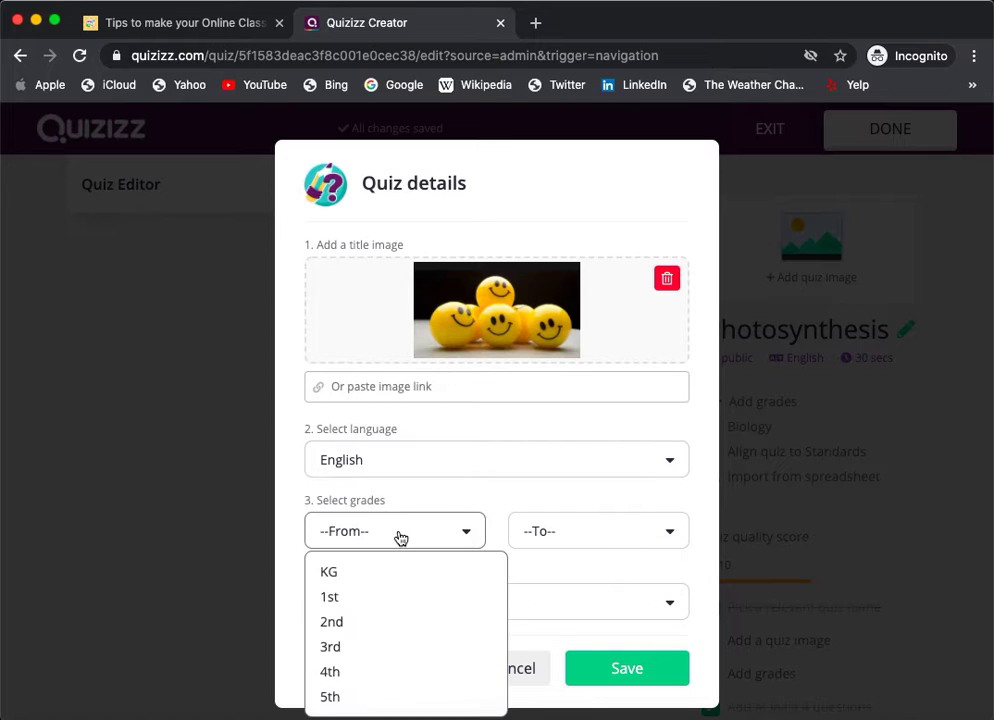
click(333, 698)
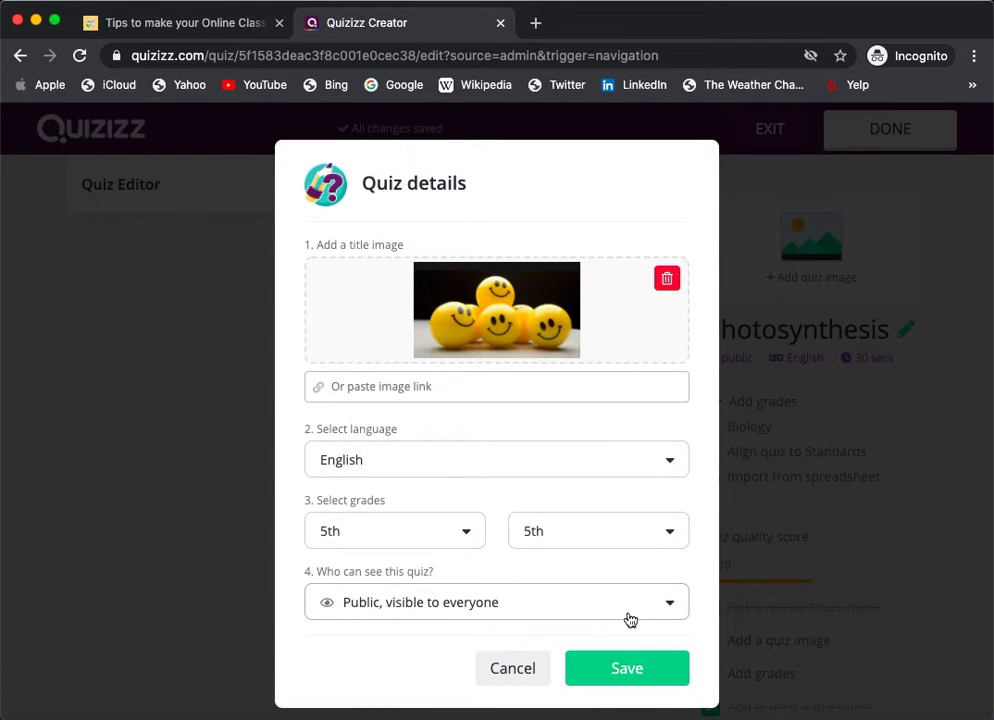
click(679, 606)
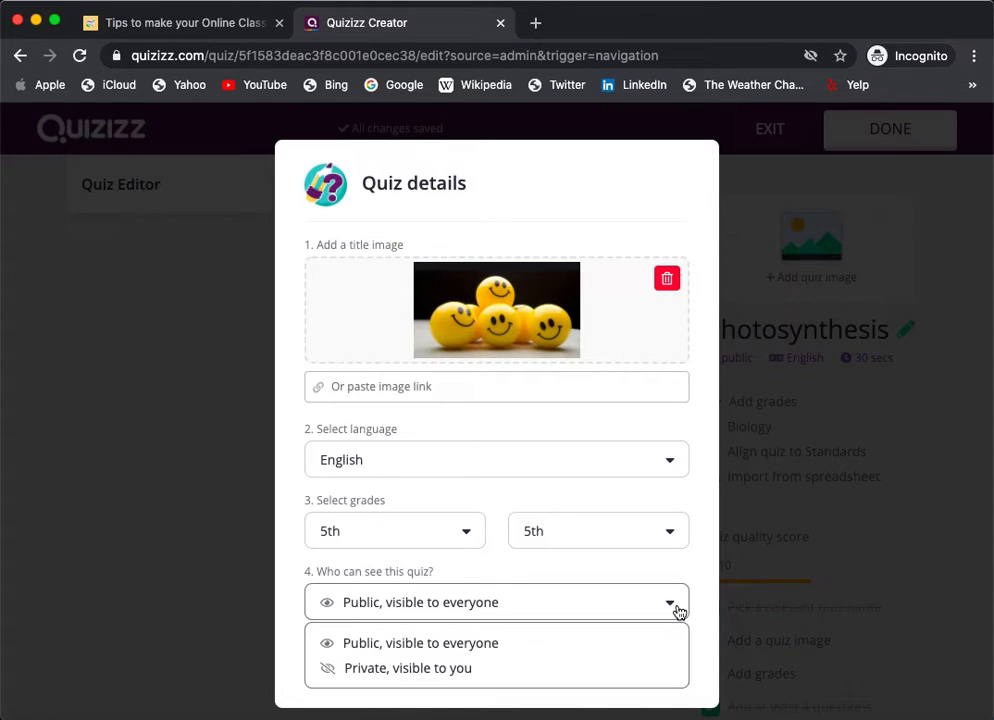
click(408, 645)
click(626, 672)
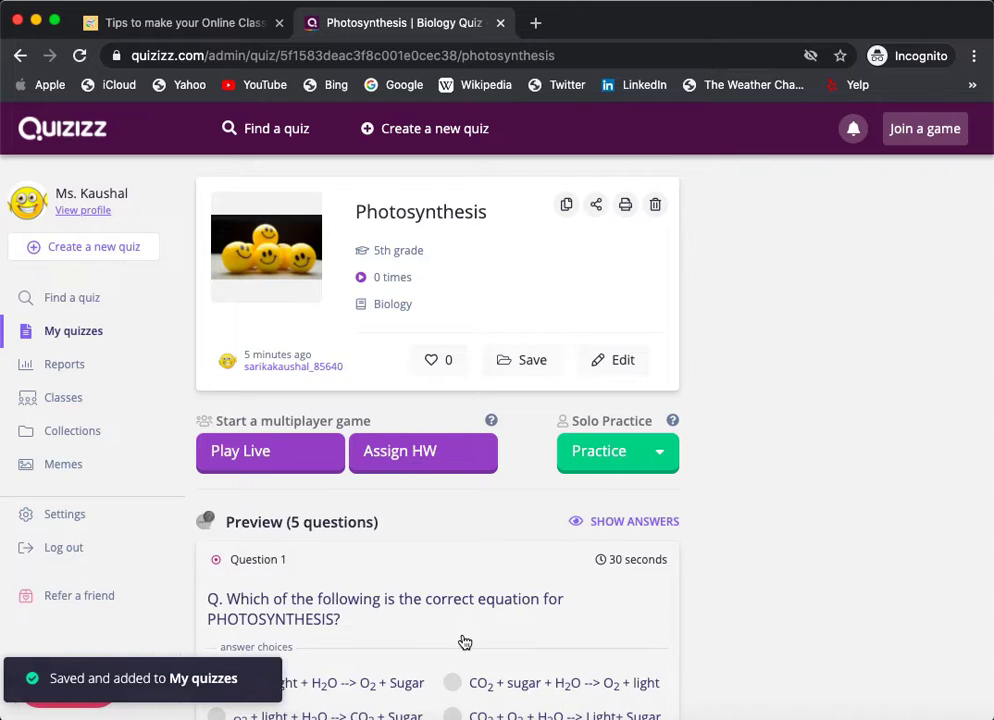
Step: Review the saved quiz's questions and open a live multiplayer game of it in Classic mode
scroll(464, 643, down, 5)
scroll(464, 643, down, 3)
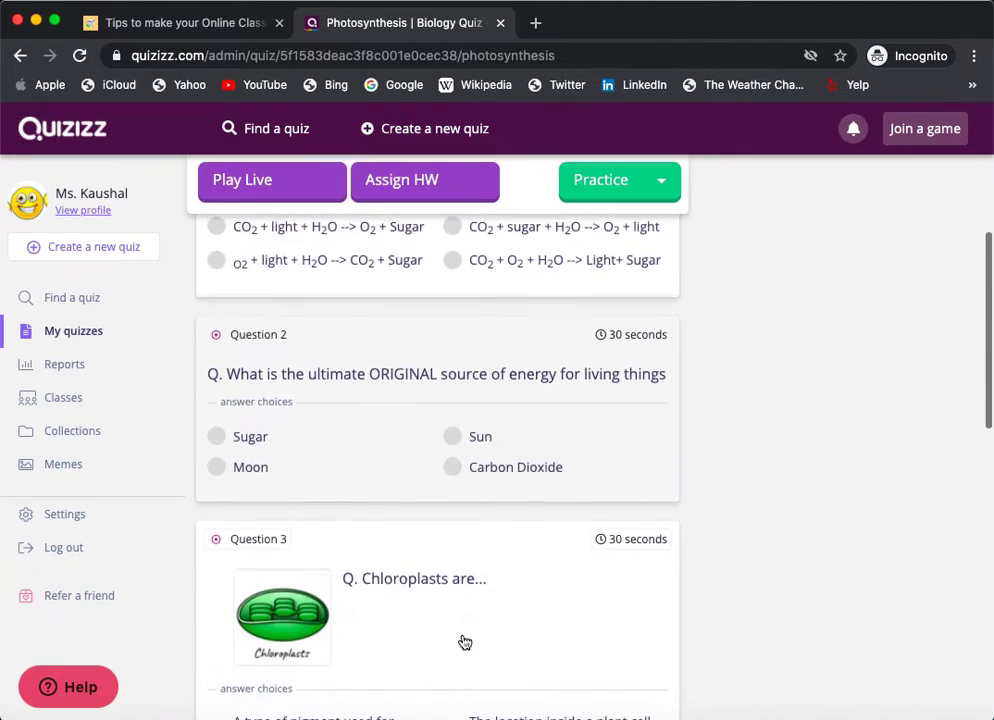
scroll(464, 643, up, 5)
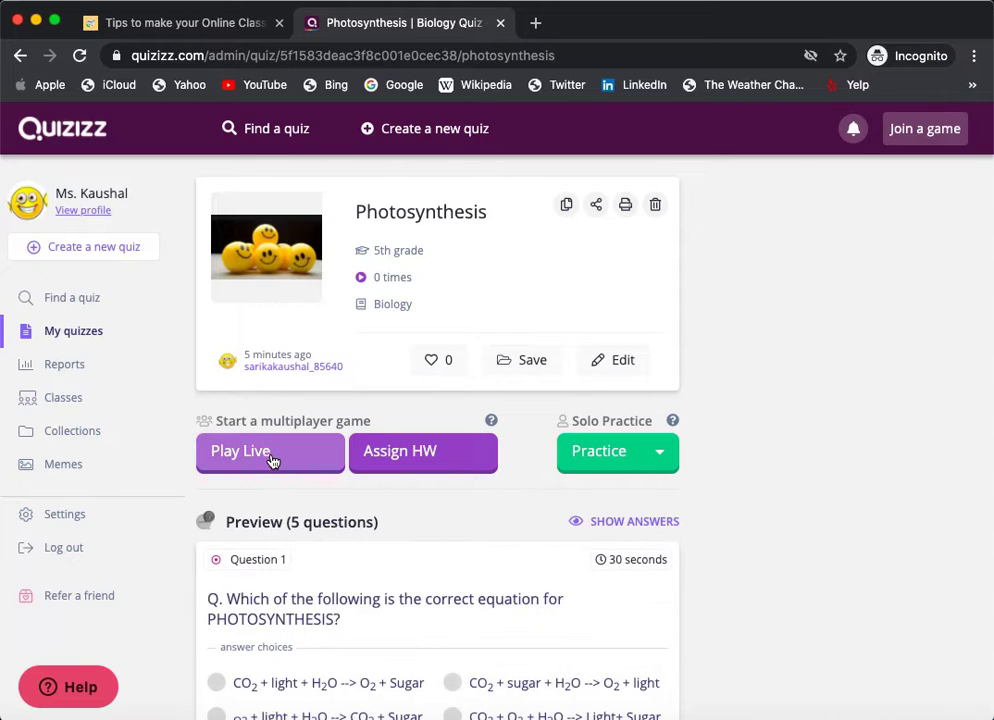
click(270, 458)
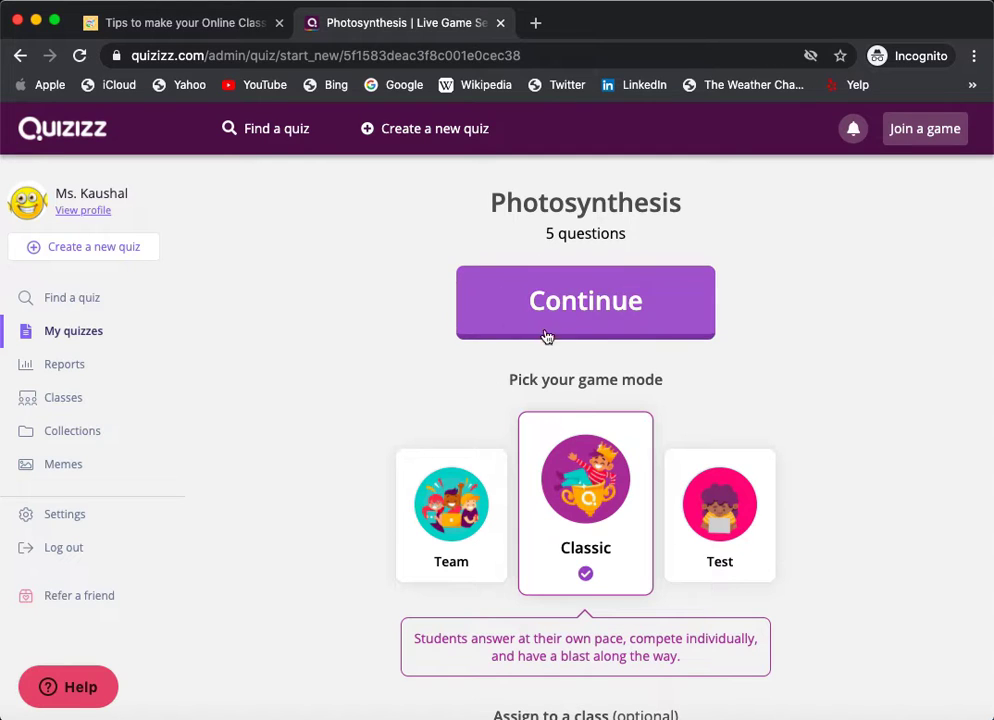
click(575, 300)
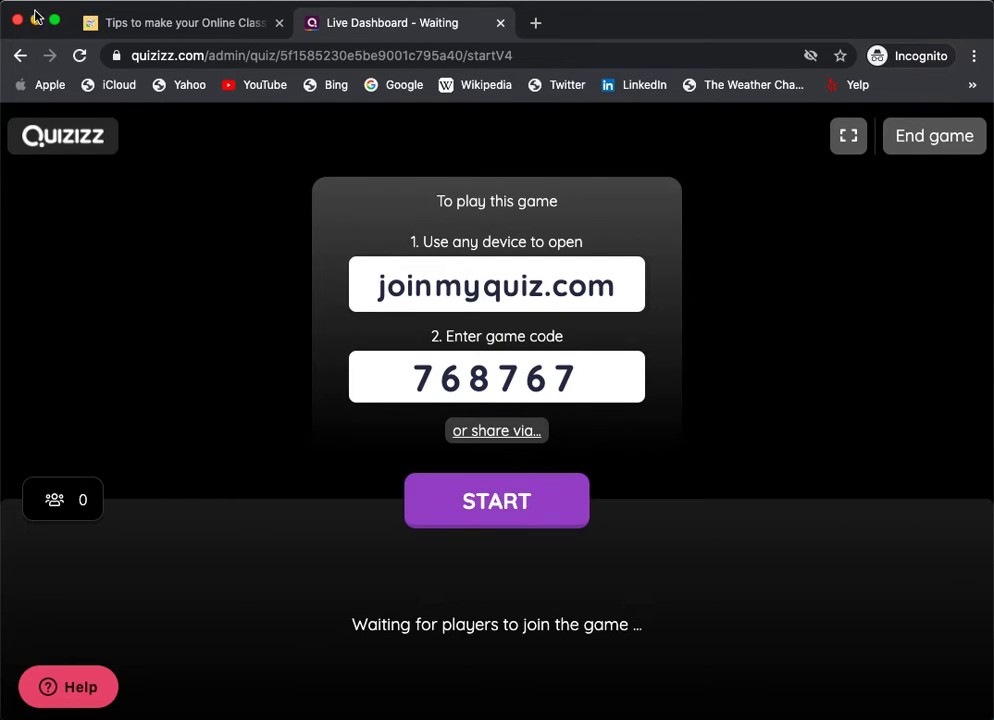
click(162, 28)
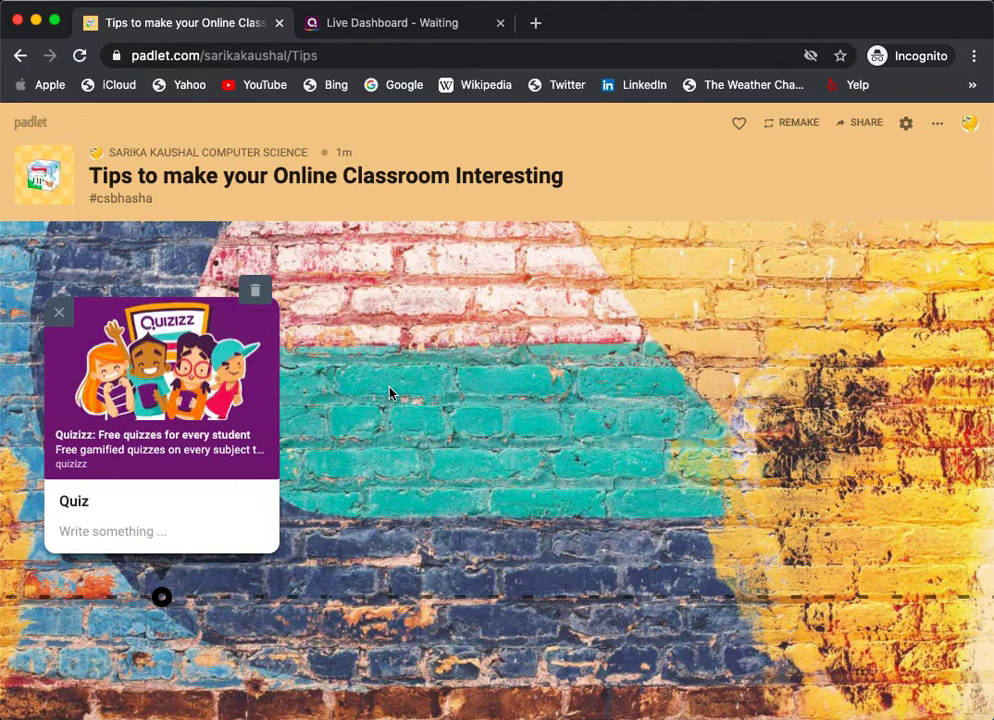
click(382, 24)
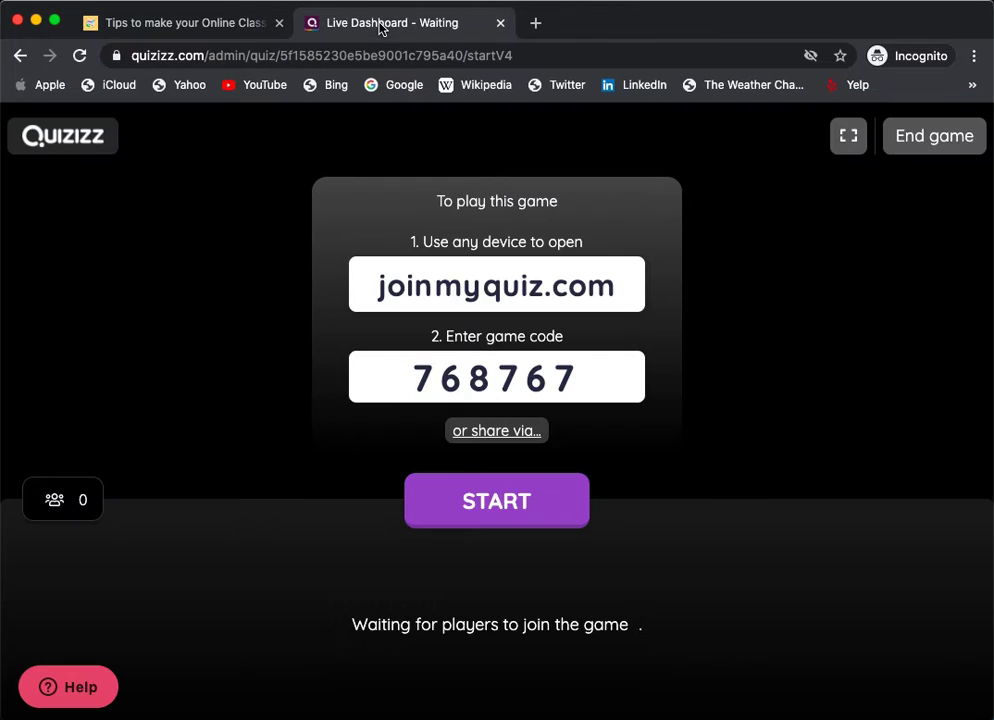
Step: Leave the live game lobby for the quiz's overview page and start playing the quiz as solo practice
click(17, 57)
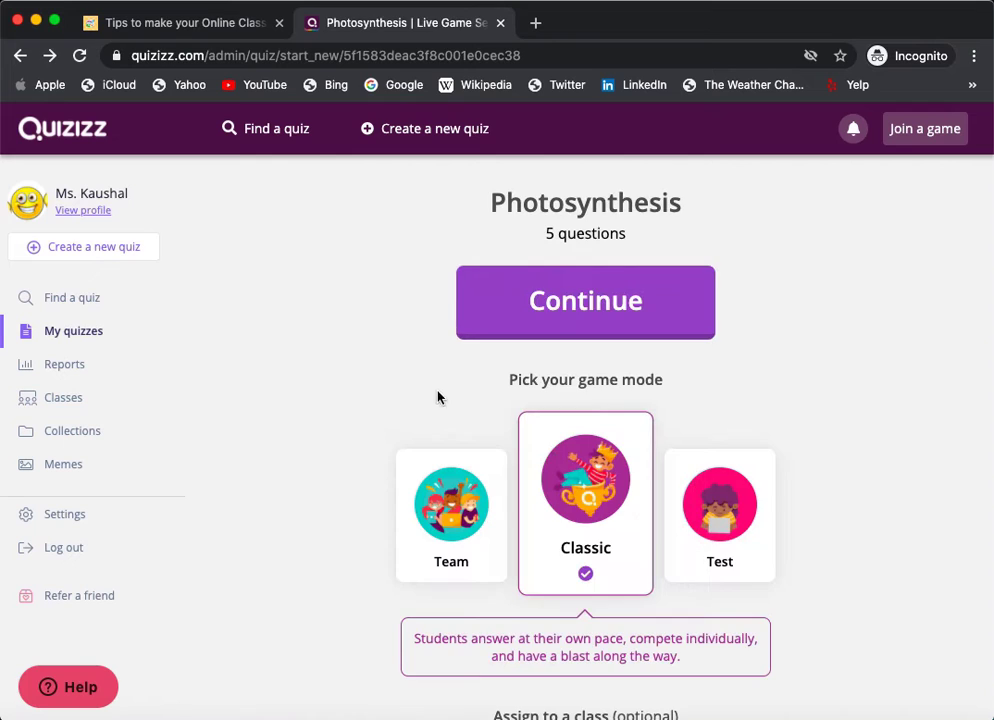
click(18, 57)
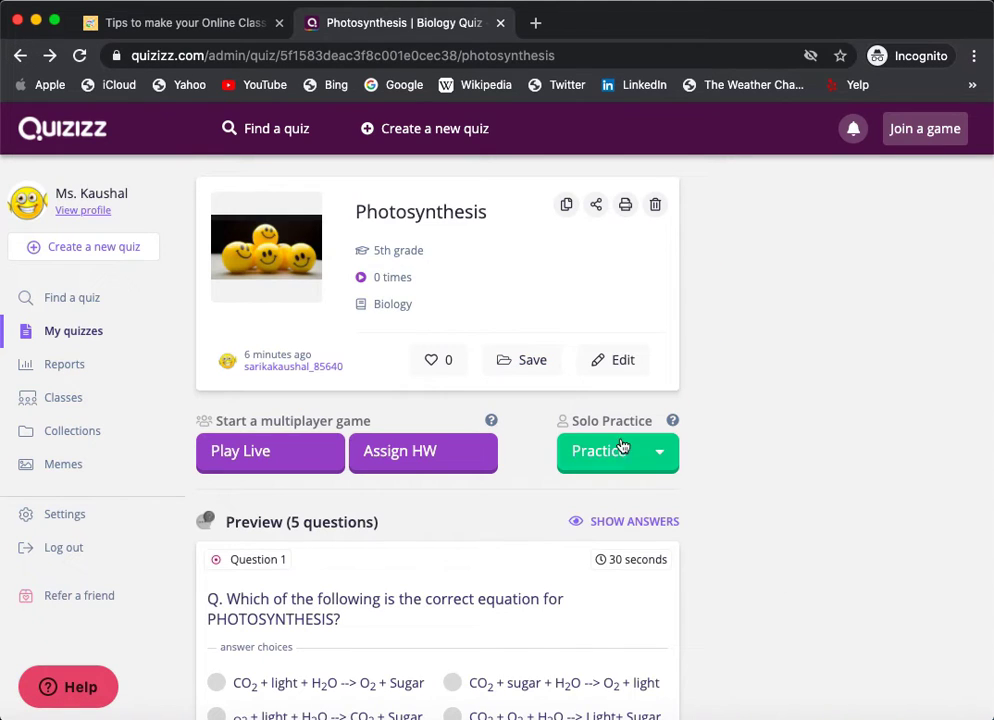
click(645, 468)
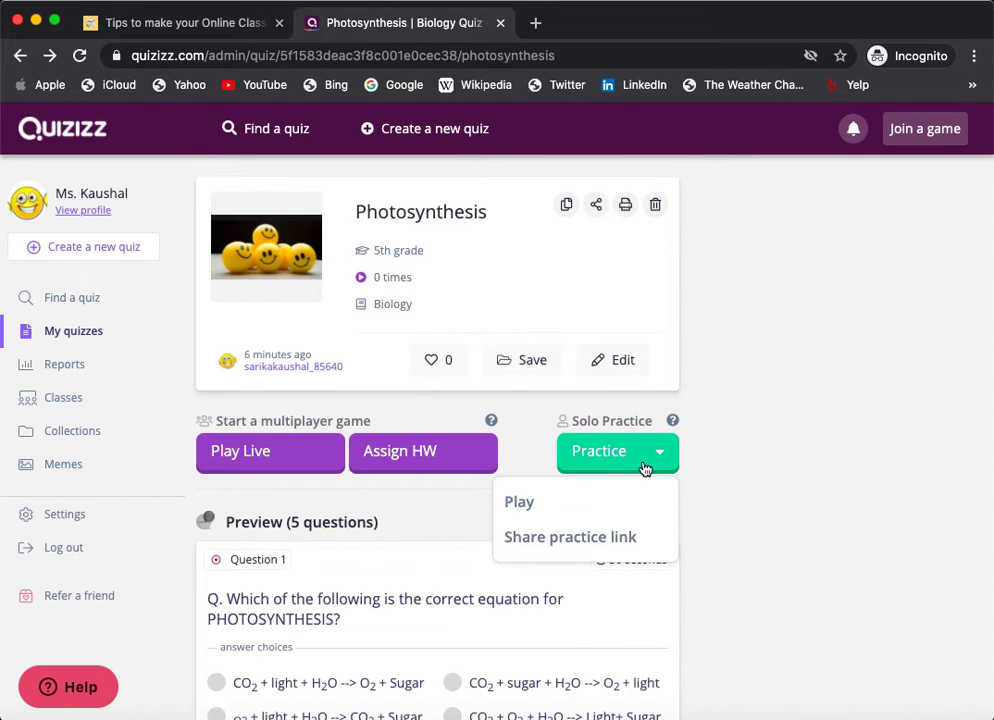
click(515, 506)
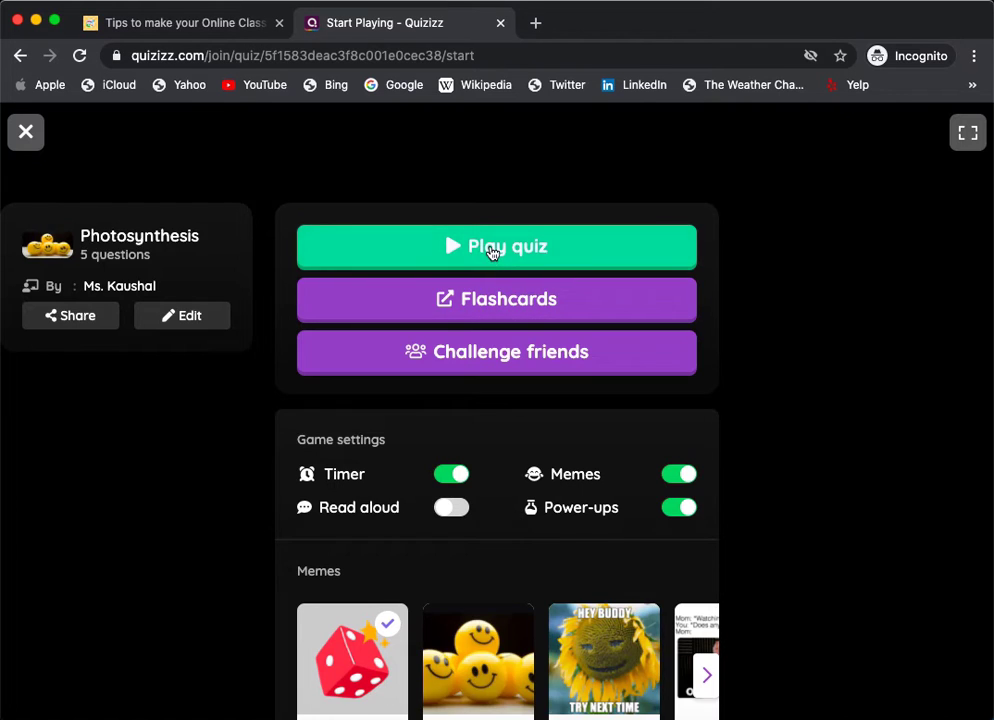
click(493, 250)
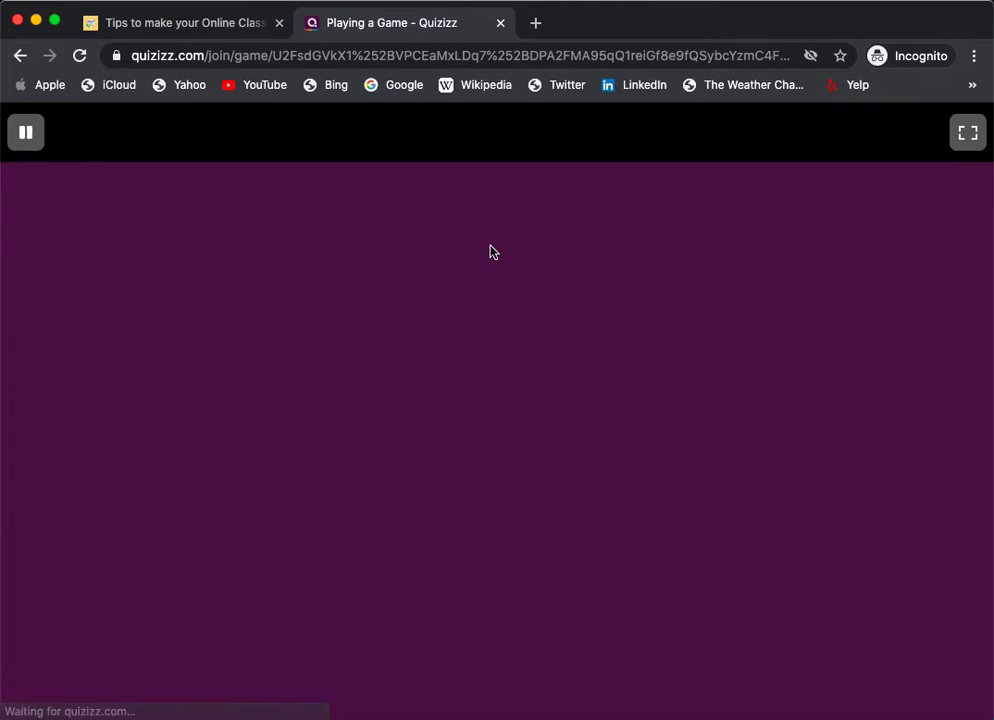